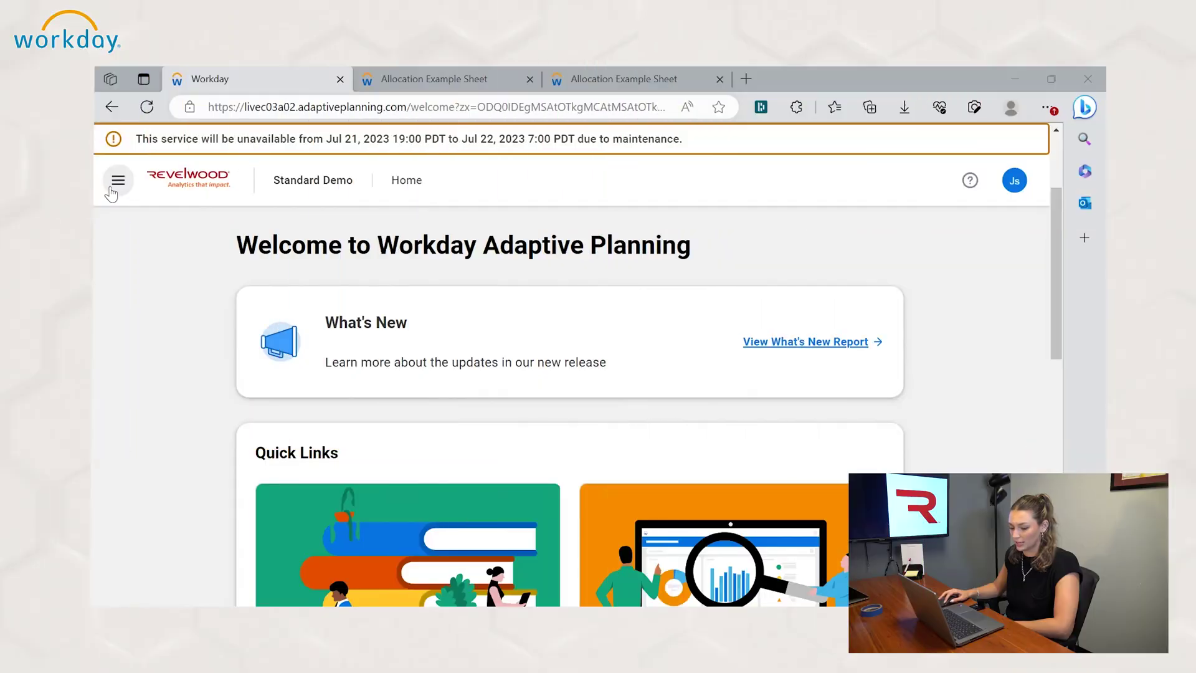
Open Model Management from the Modeling menu in a new browser tab and switch to it.
{"action": "left_click", "coordinate": [114, 190]}
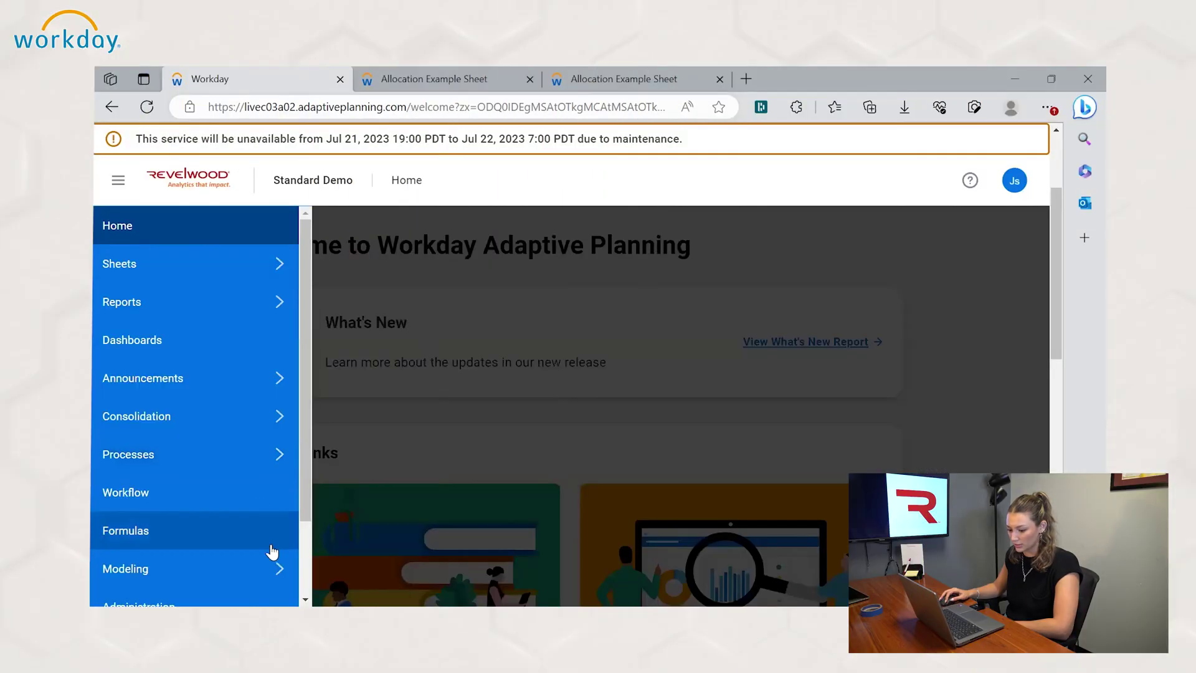
{"action": "left_click", "coordinate": [278, 568]}
{"action": "right_click", "coordinate": [402, 306]}
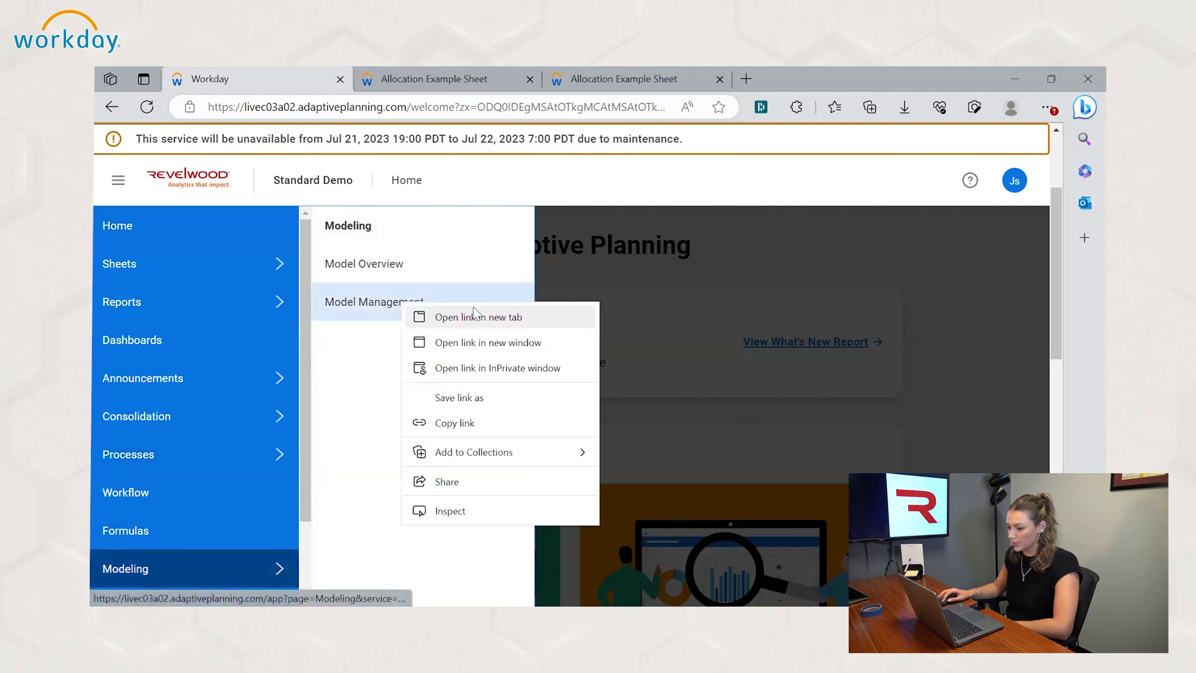
{"action": "left_click", "coordinate": [473, 309]}
{"action": "left_click", "coordinate": [419, 81]}
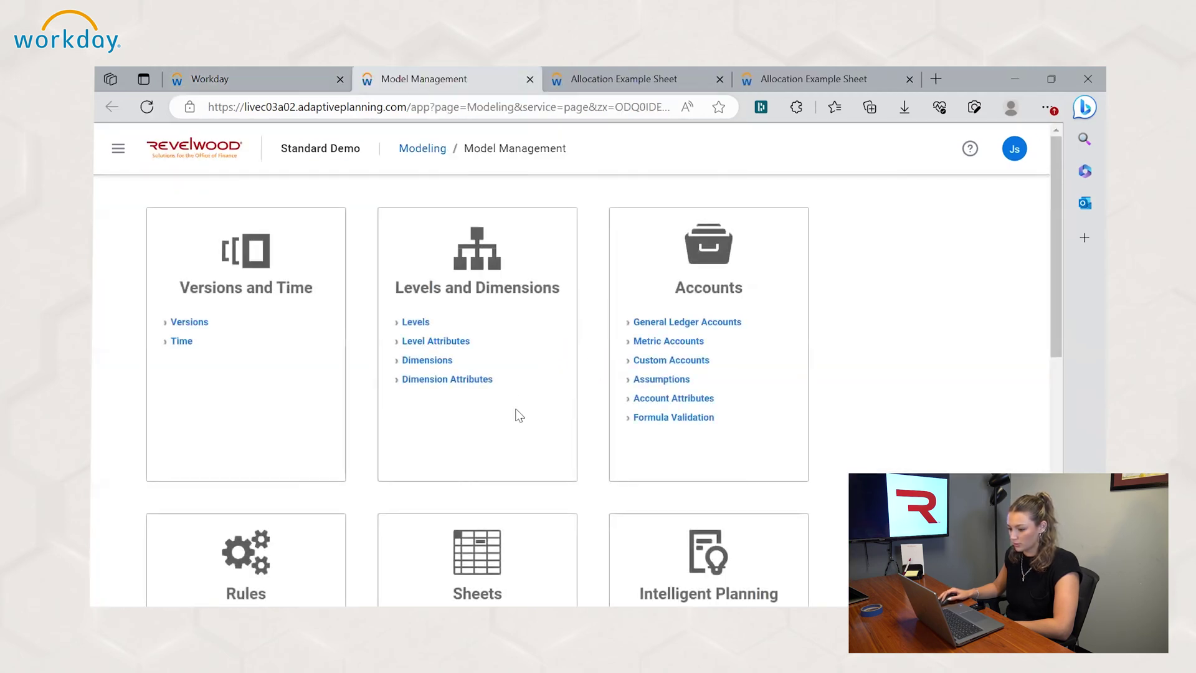
Scroll to the Rules card and open Allocation Rules to list the existing rules.
{"action": "scroll", "coordinate": [527, 392], "scroll_direction": "down", "scroll_amount": 3}
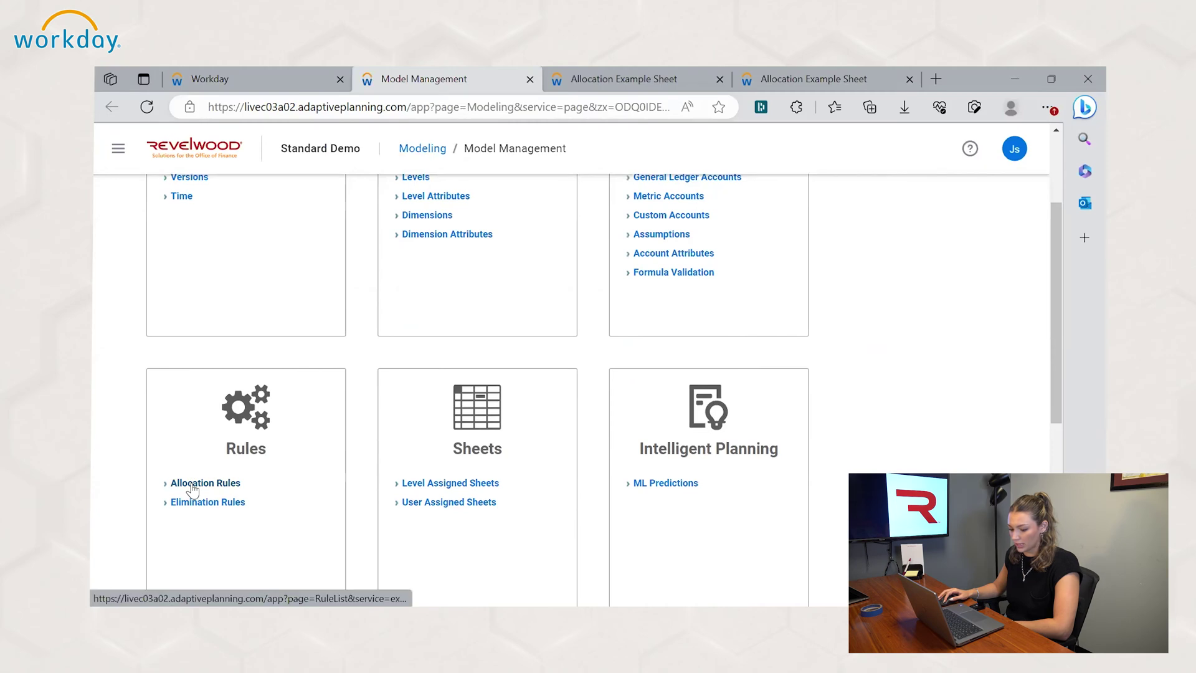
{"action": "left_click", "coordinate": [193, 484]}
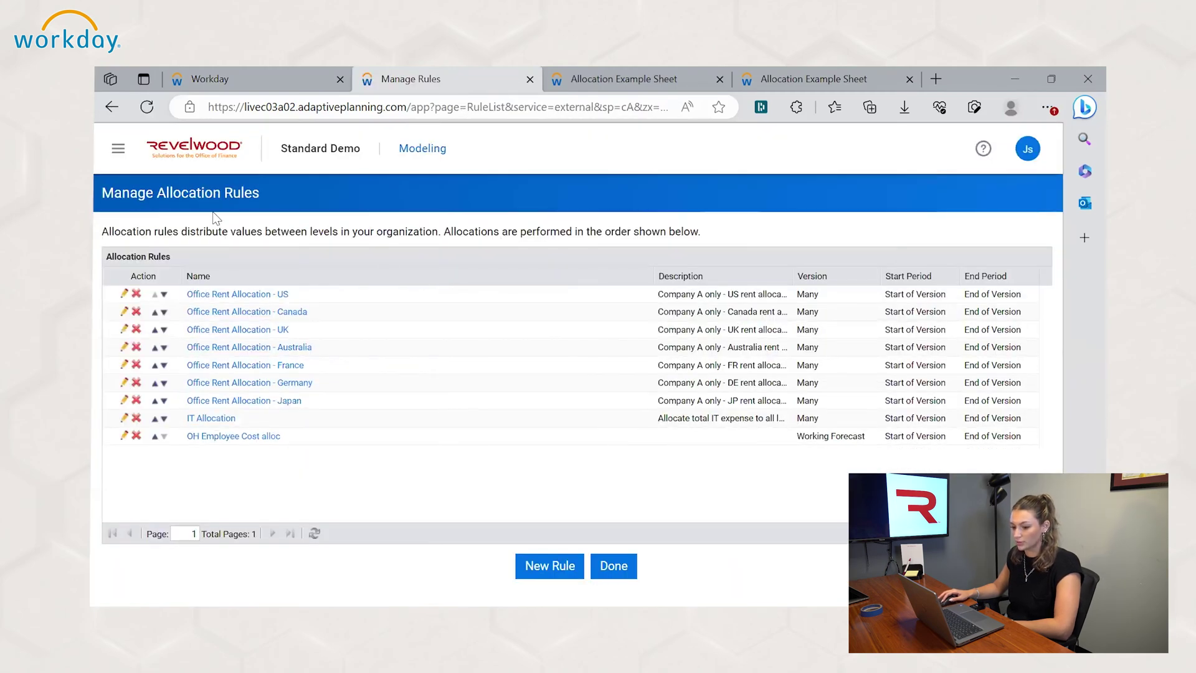
Open the Office Rent Allocation - US rule, scroll its form, then view the Allocation Example sheet.
{"action": "left_click", "coordinate": [242, 295]}
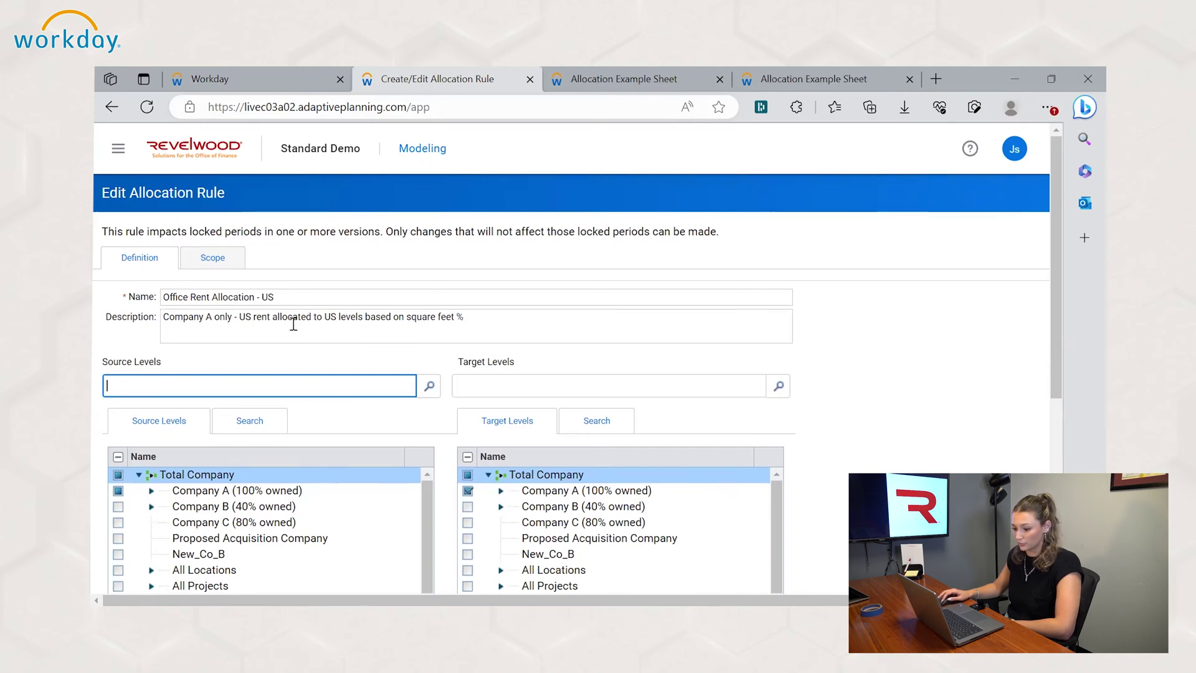
{"action": "scroll", "coordinate": [372, 315], "scroll_direction": "down", "scroll_amount": 1}
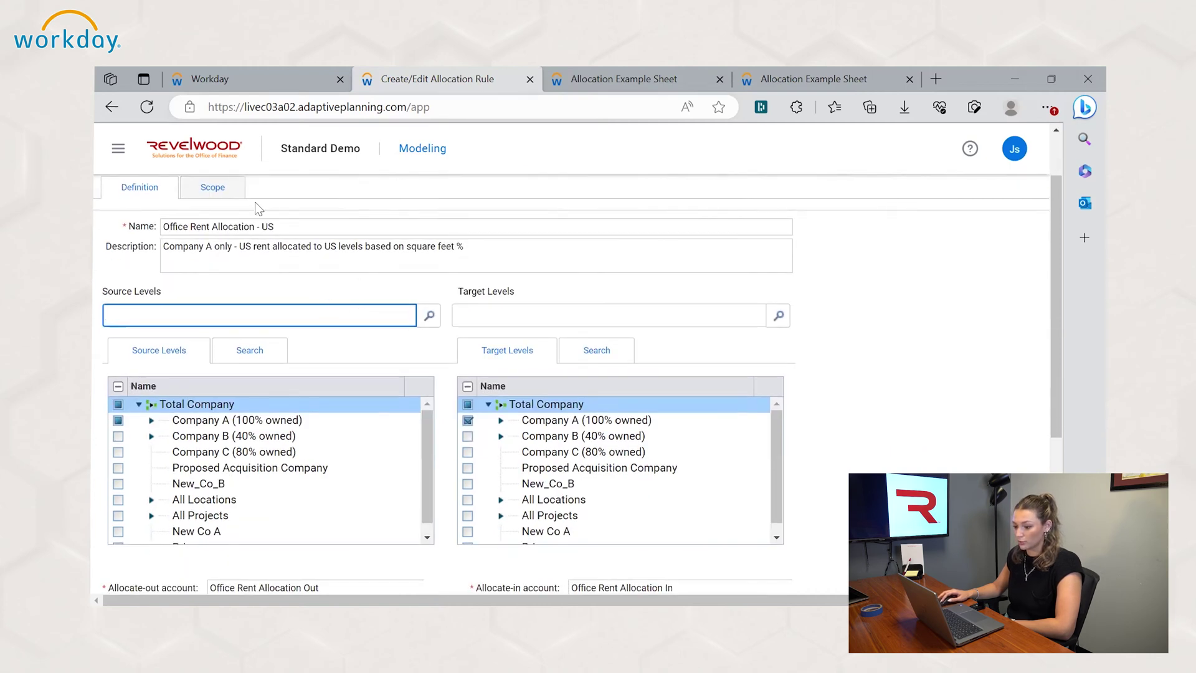
{"action": "left_click", "coordinate": [653, 79]}
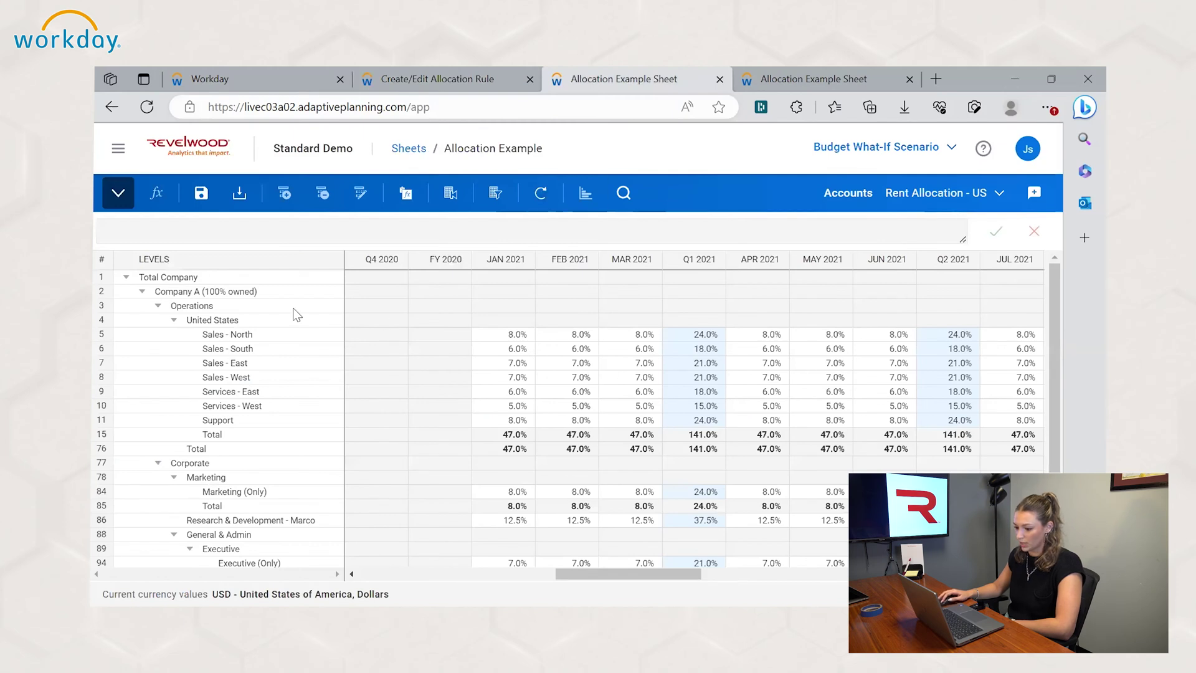
Check the sheet's Accounts selector and scroll the Rent Allocation - US percentages down to the 100% total.
{"action": "left_click", "coordinate": [900, 193]}
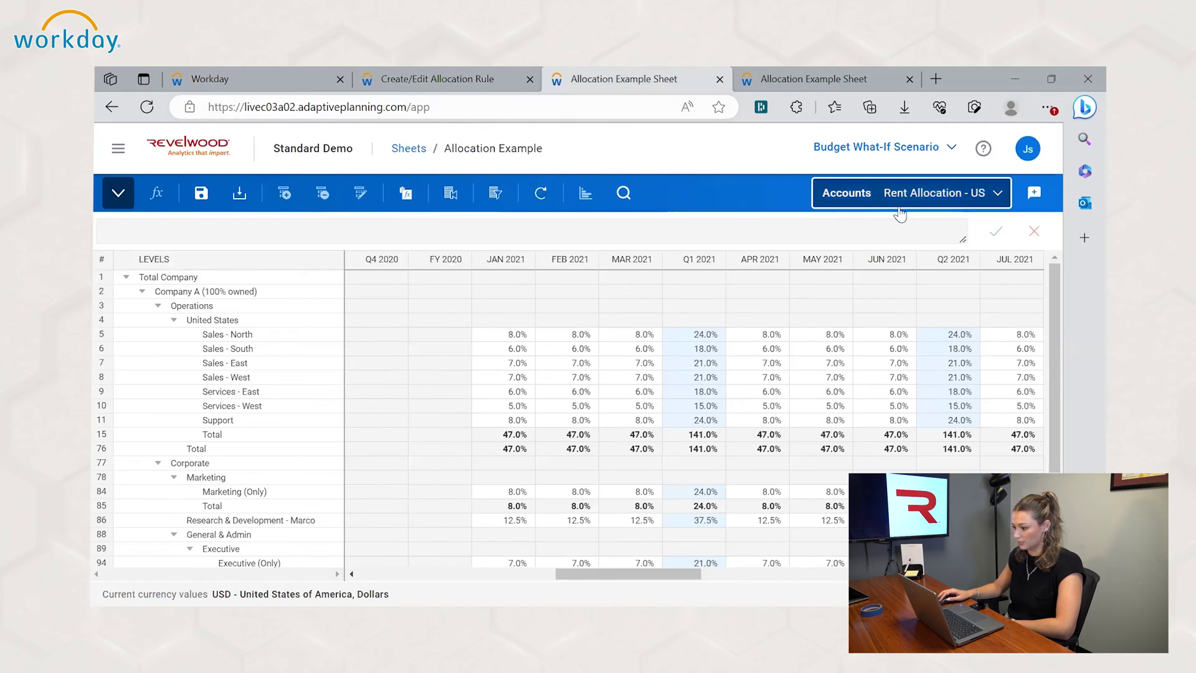
{"action": "scroll", "coordinate": [567, 399], "scroll_direction": "down", "scroll_amount": 2}
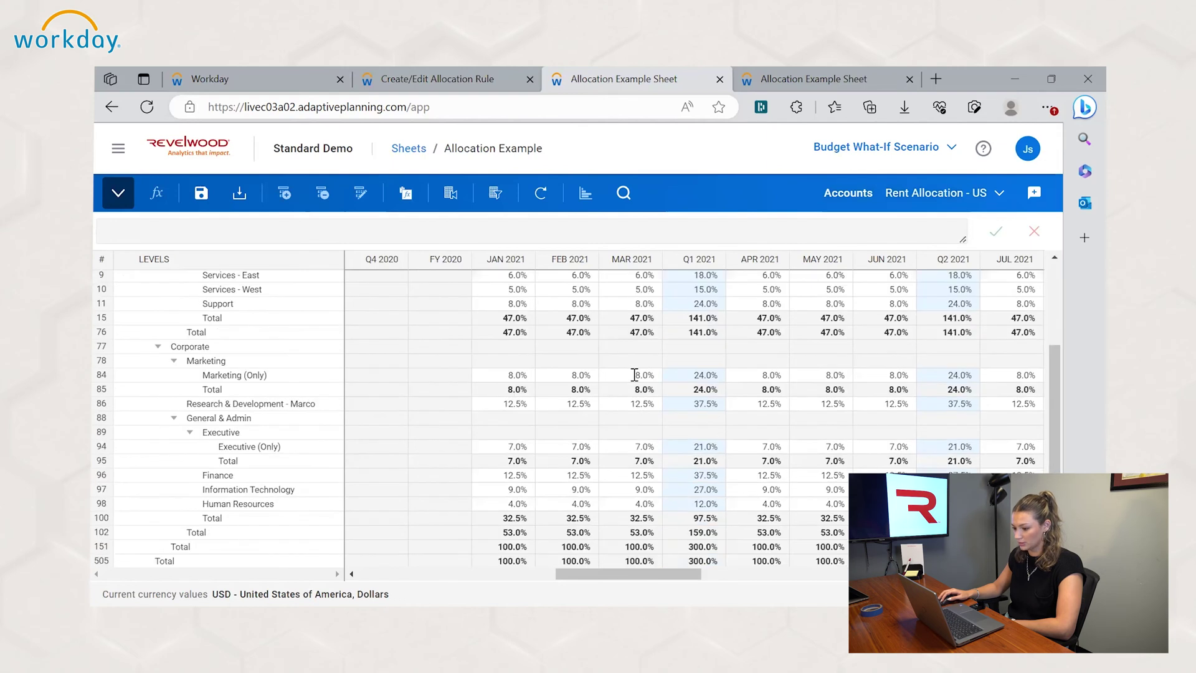
Return to the Office Rent Allocation - US rule and scroll through its definition form.
{"action": "left_click", "coordinate": [383, 81]}
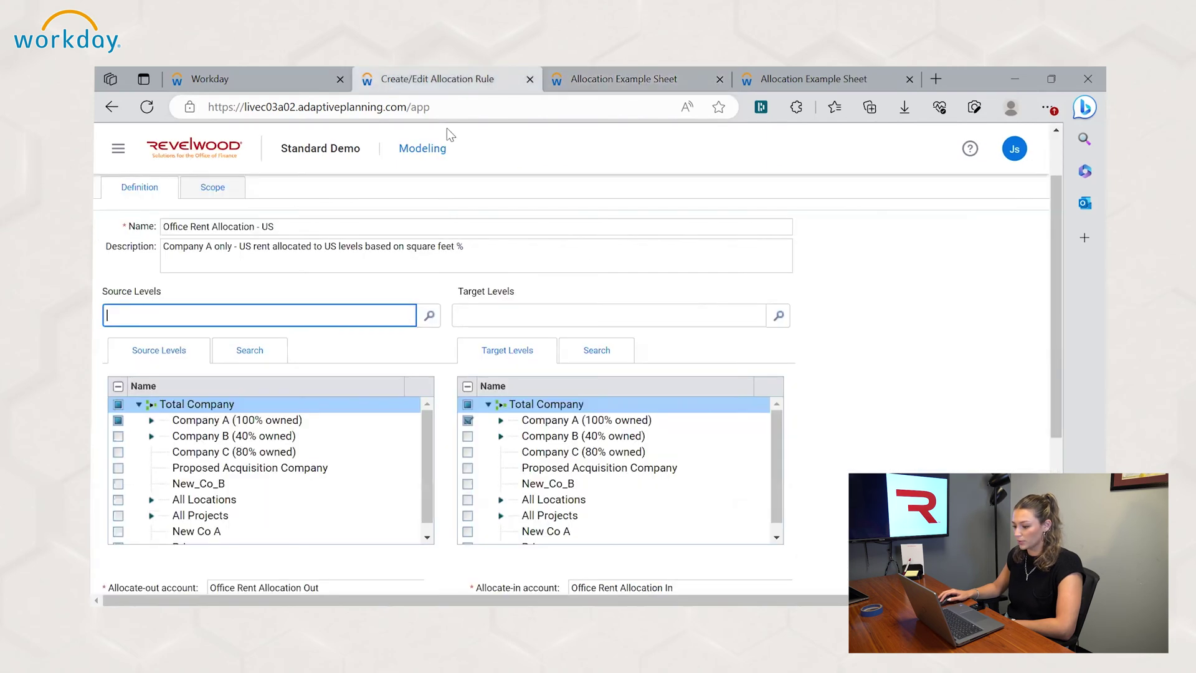
{"action": "scroll", "coordinate": [920, 342], "scroll_direction": "down", "scroll_amount": 2}
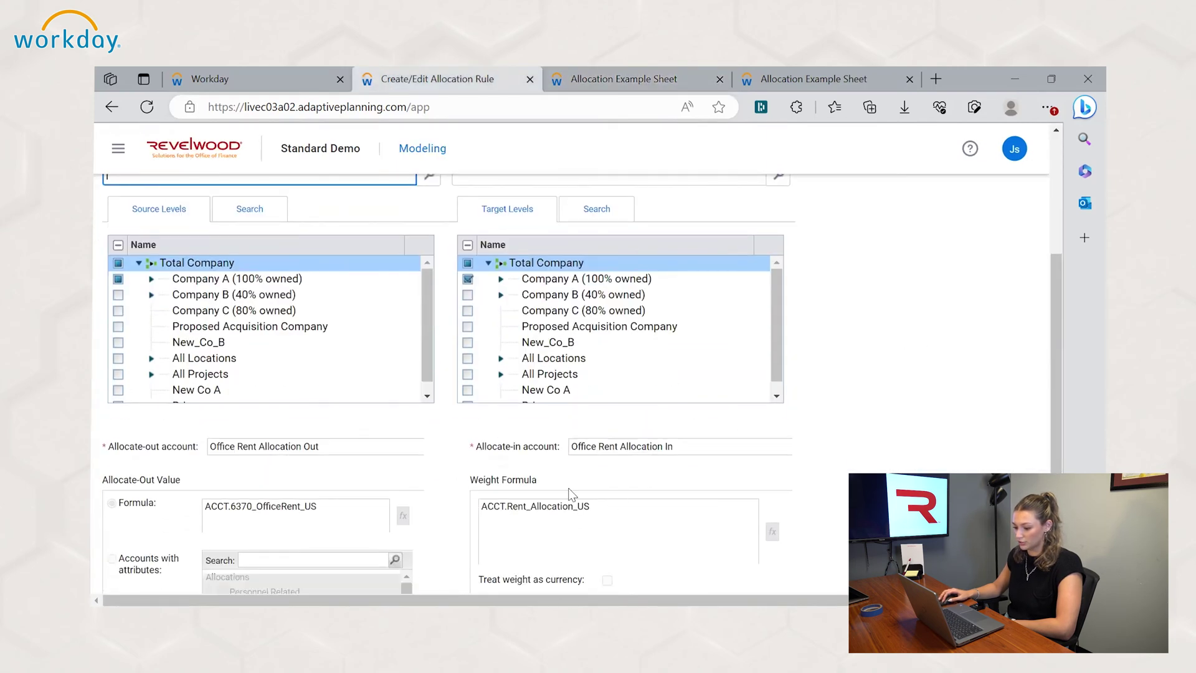
{"action": "scroll", "coordinate": [810, 377], "scroll_direction": "up", "scroll_amount": 1}
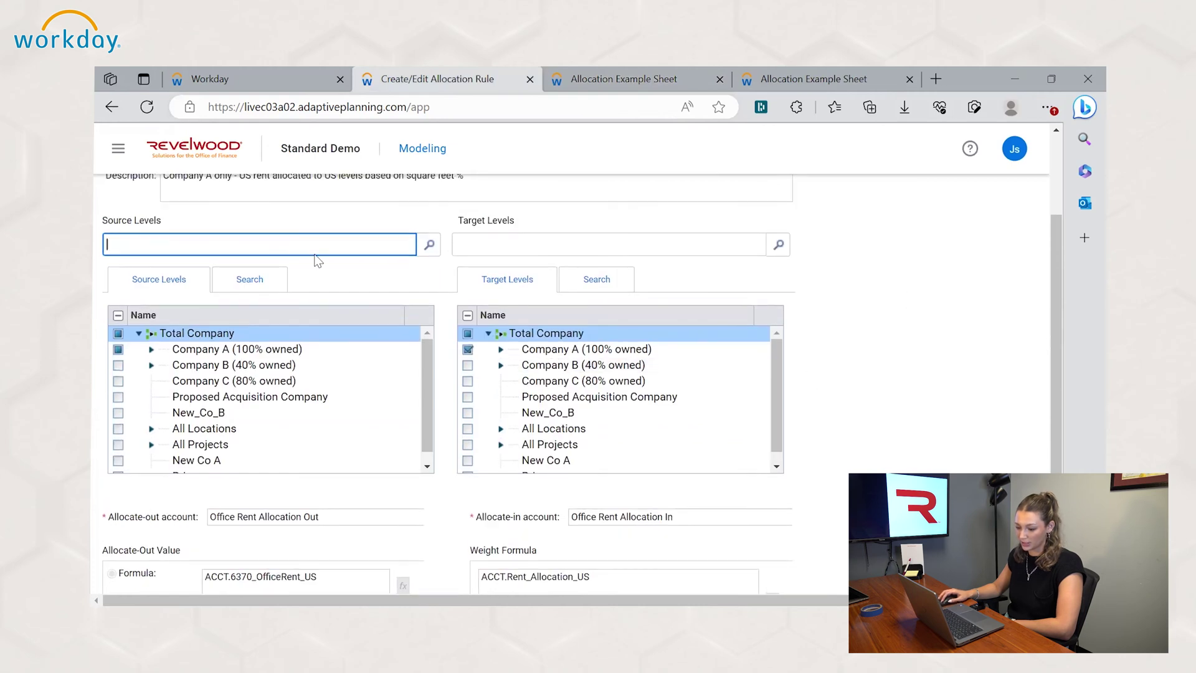
{"action": "scroll", "coordinate": [348, 236], "scroll_direction": "up", "scroll_amount": 1}
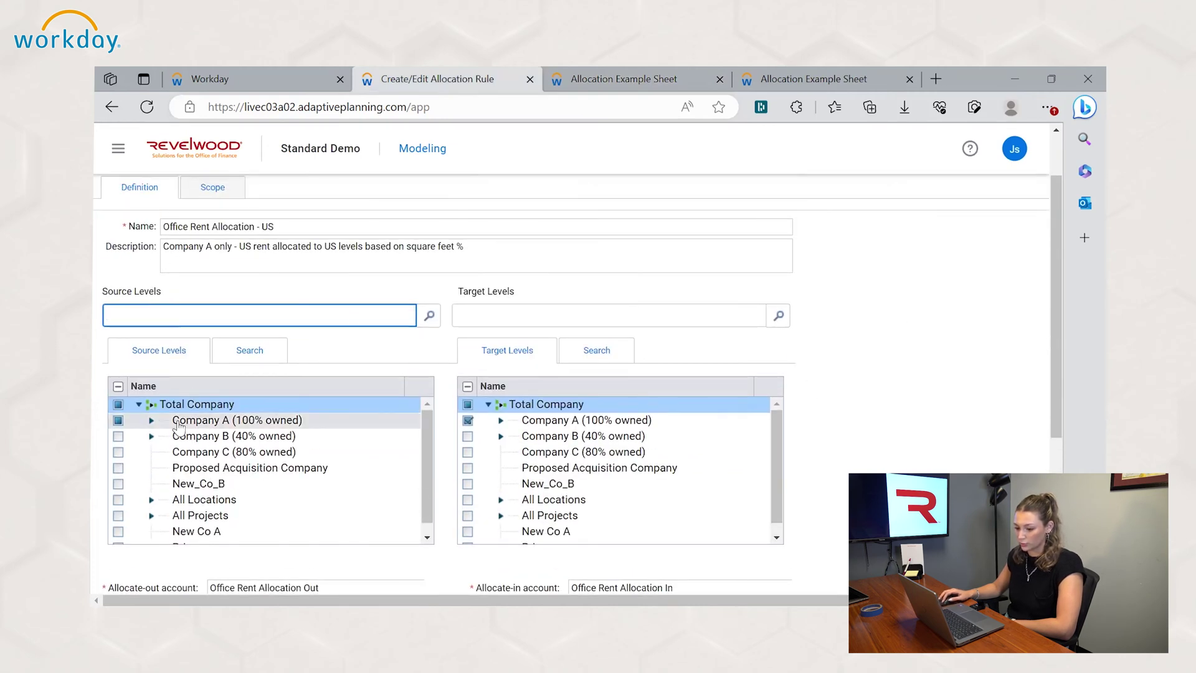
{"action": "scroll", "coordinate": [180, 344], "scroll_direction": "down", "scroll_amount": 1}
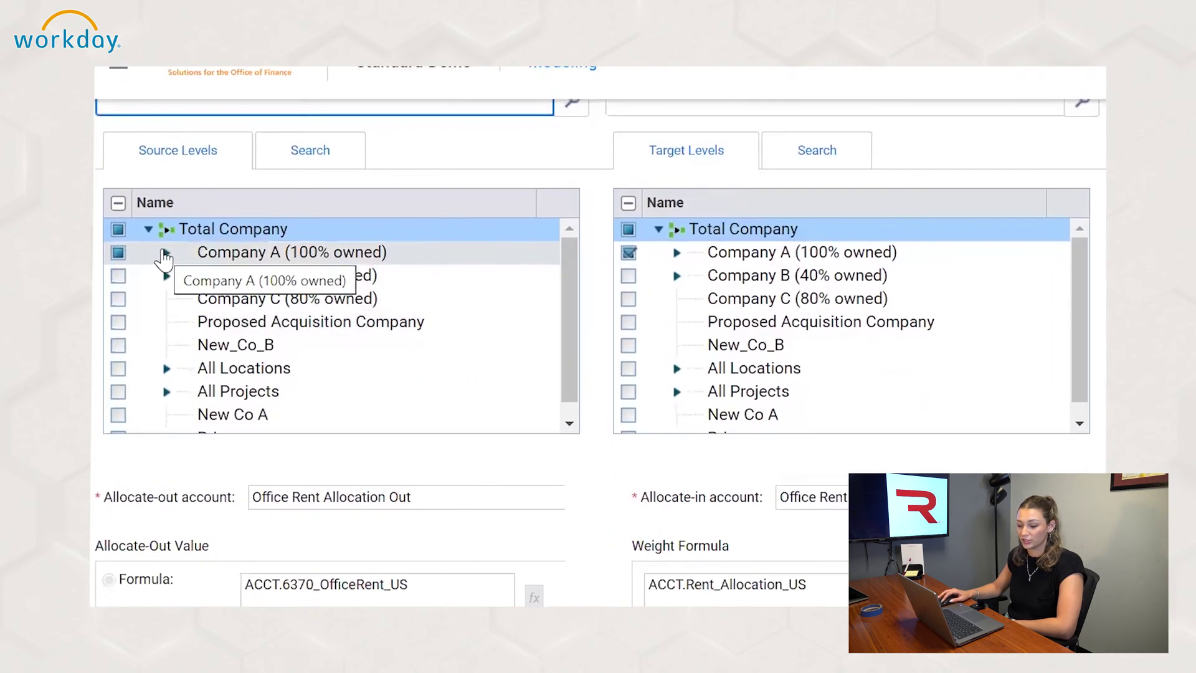
Expand Company A, Corporate and General & Admin in Source Levels to reveal Finance, and select the Allocate-out account.
{"action": "left_click", "coordinate": [165, 252]}
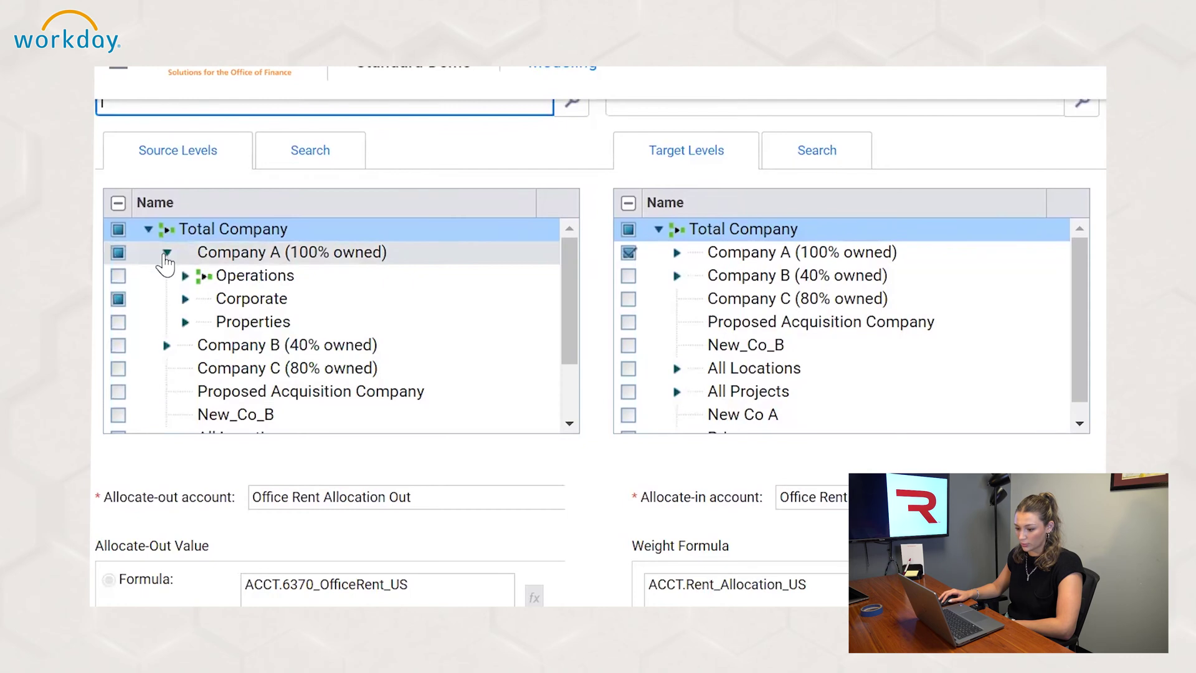
{"action": "left_click", "coordinate": [185, 298]}
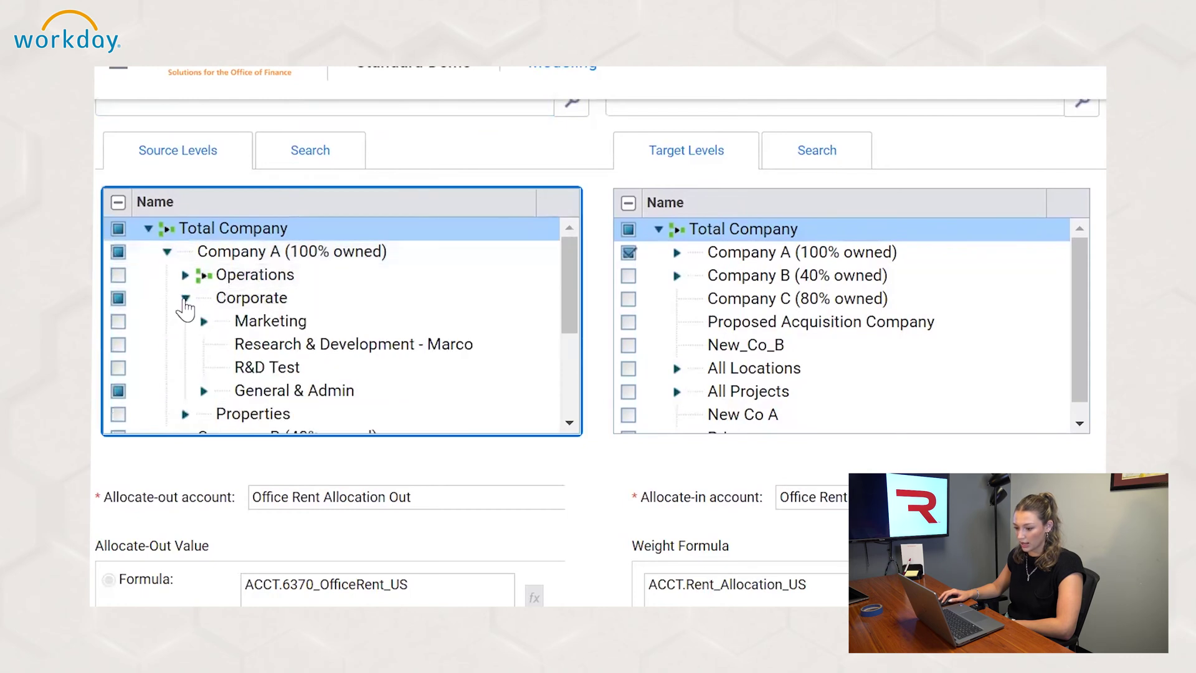
{"action": "left_click", "coordinate": [203, 392]}
{"action": "scroll", "coordinate": [206, 334], "scroll_direction": "down", "scroll_amount": 2}
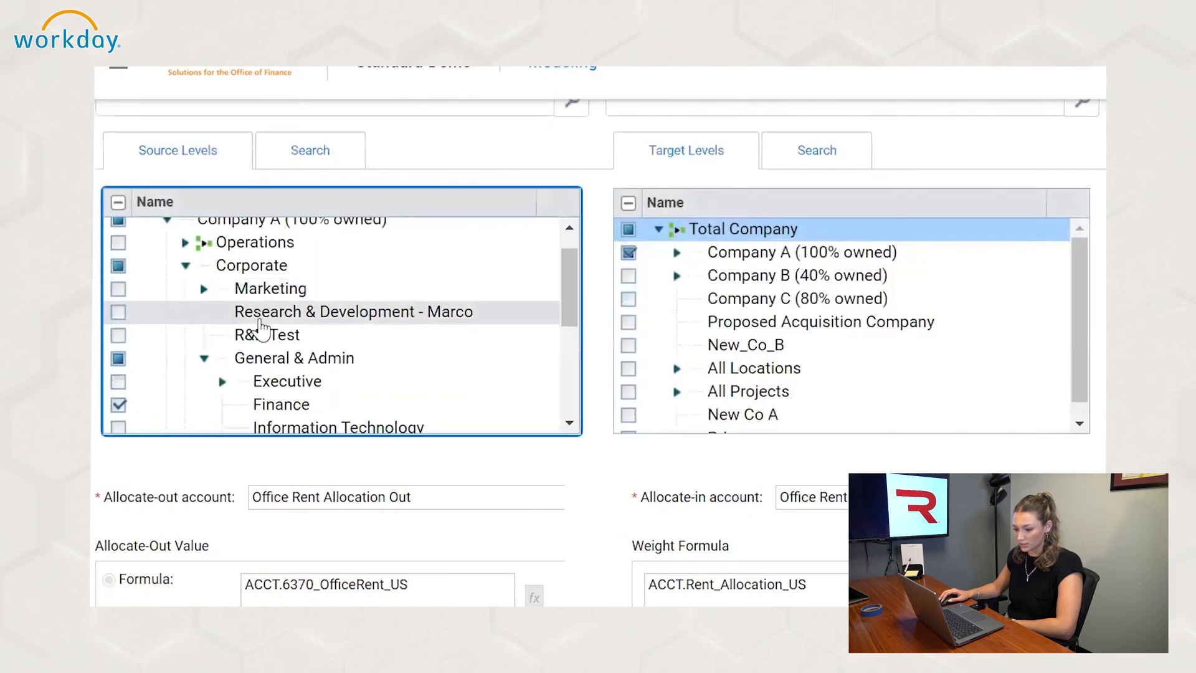
{"action": "left_click", "coordinate": [153, 374]}
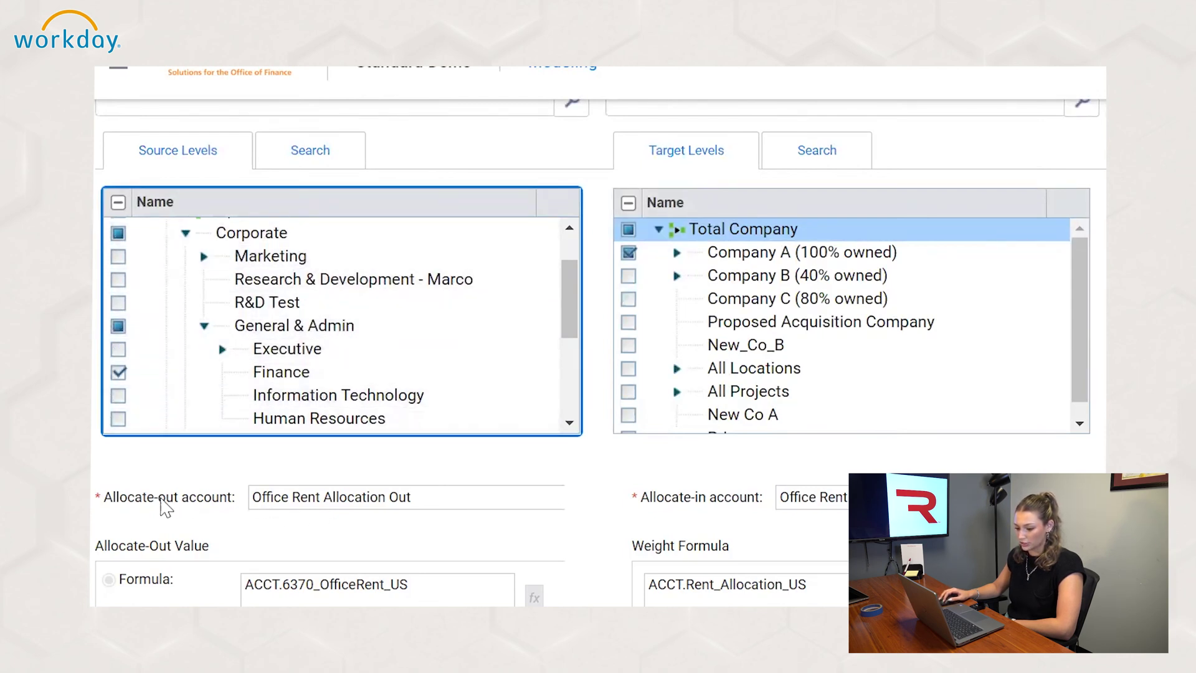
{"action": "left_click", "coordinate": [473, 499]}
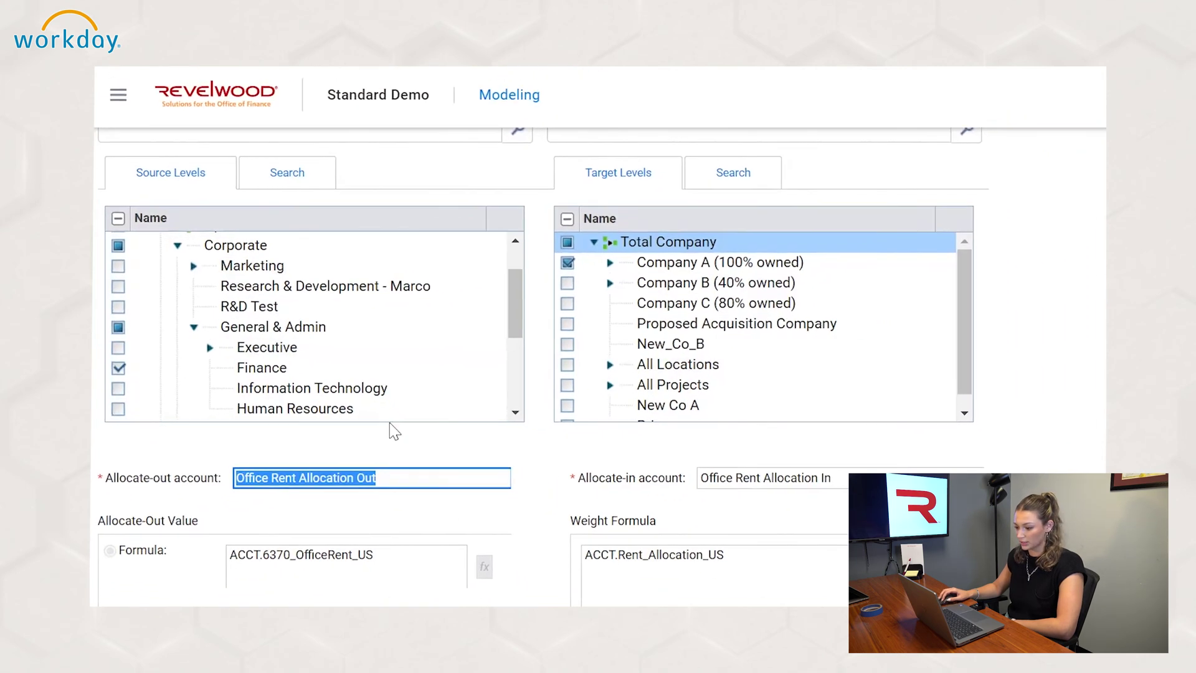
{"action": "left_click", "coordinate": [558, 112]}
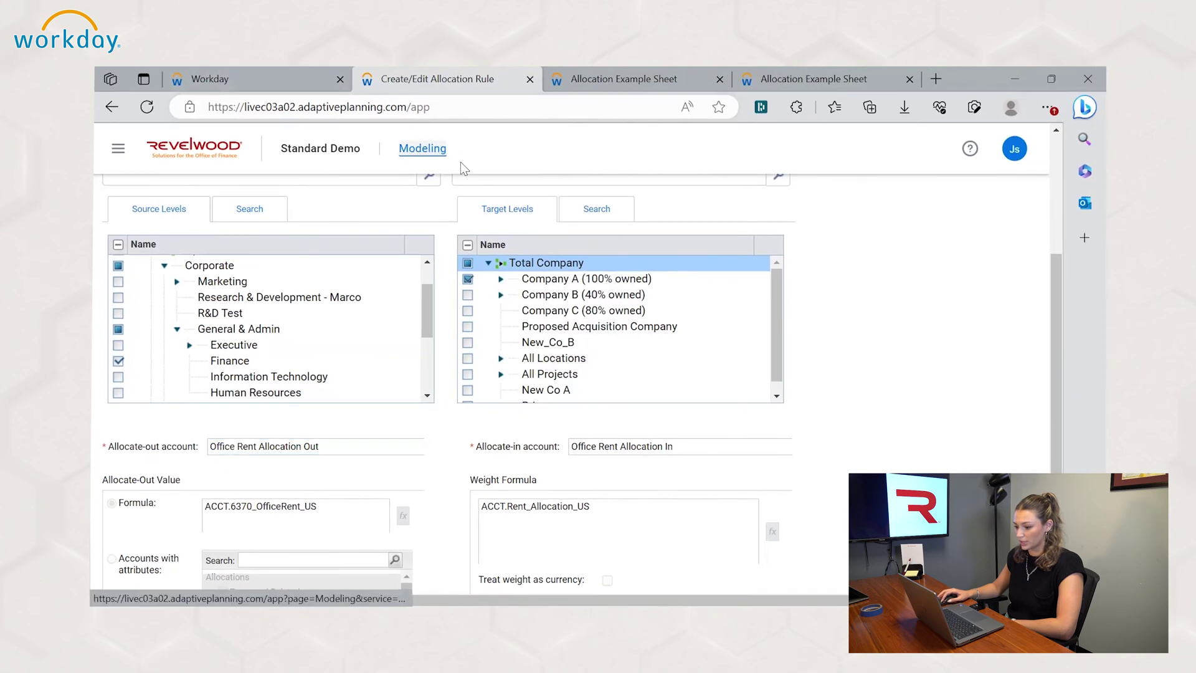
Open Modeling in a new tab, show General Ledger Accounts there, then return to the rule.
{"action": "right_click", "coordinate": [417, 150]}
{"action": "left_click", "coordinate": [492, 167]}
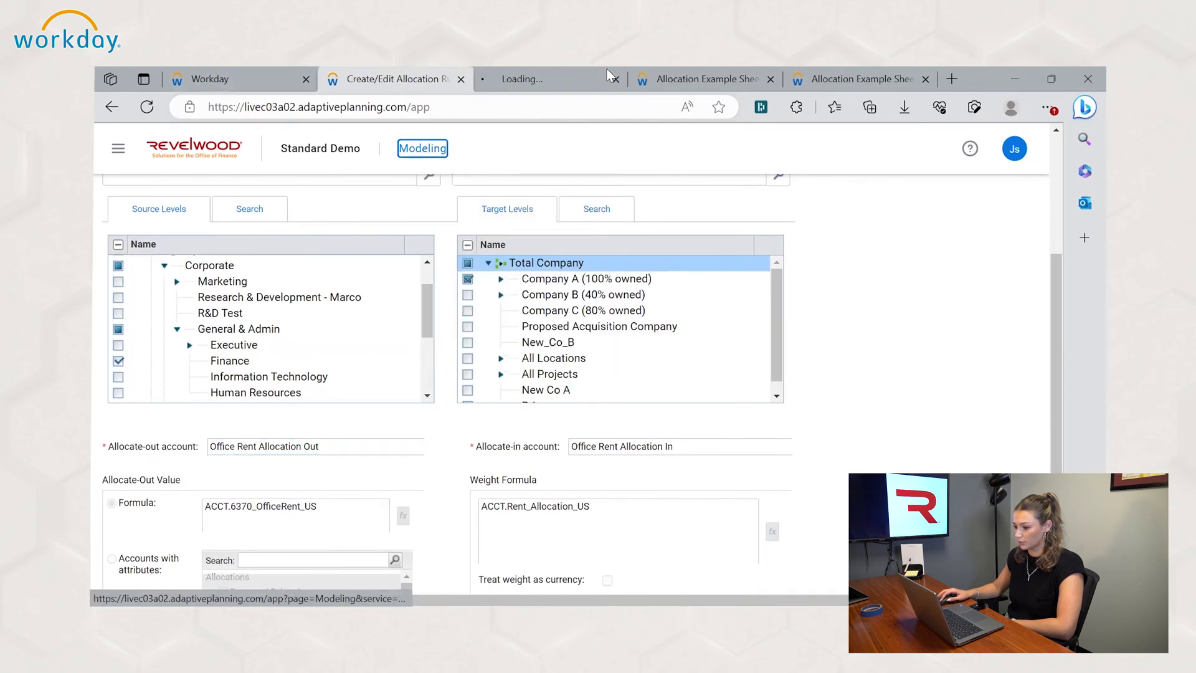
{"action": "left_click", "coordinate": [542, 77]}
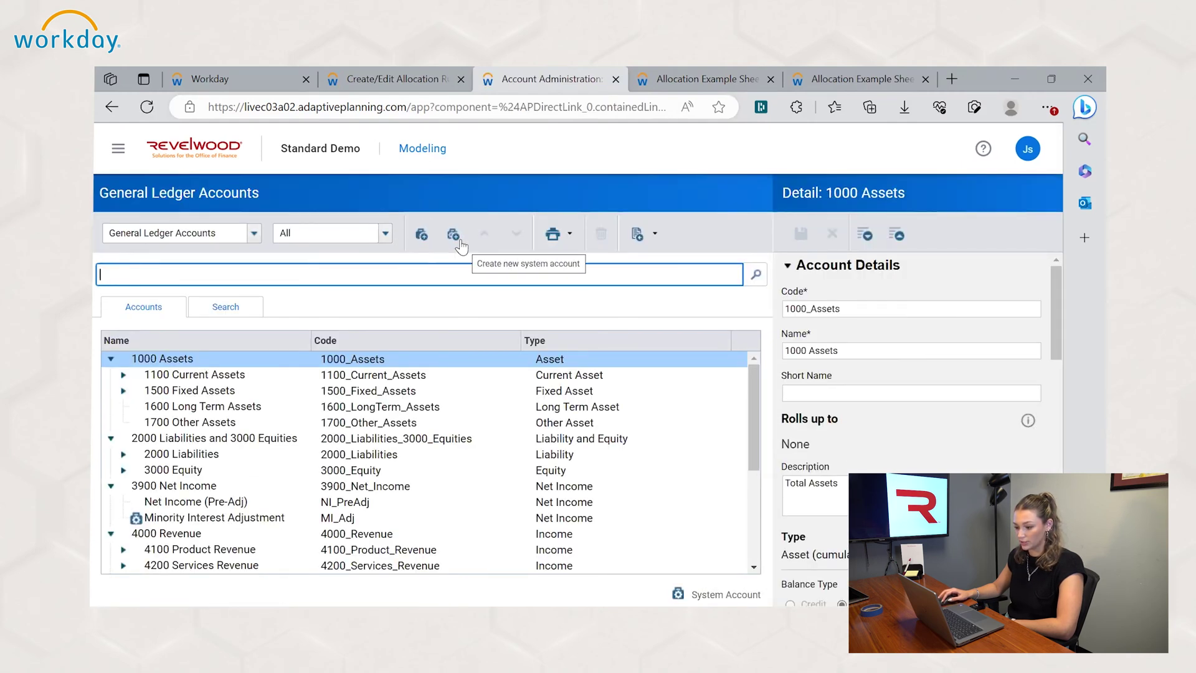
{"action": "left_click", "coordinate": [407, 72]}
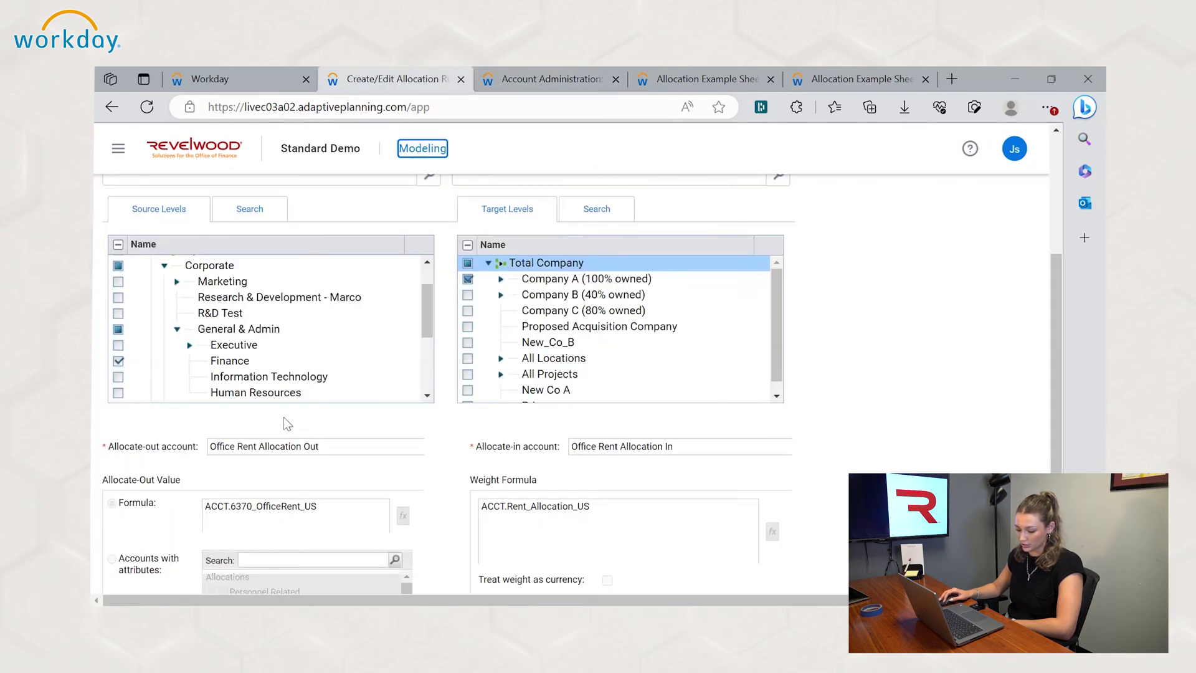
Check the ACCT.6370_OfficeRent_US allocate-out and ACCT.Rent_Allocation_US weight formulas, then scroll back up.
{"action": "scroll", "coordinate": [286, 411], "scroll_direction": "down", "scroll_amount": 2}
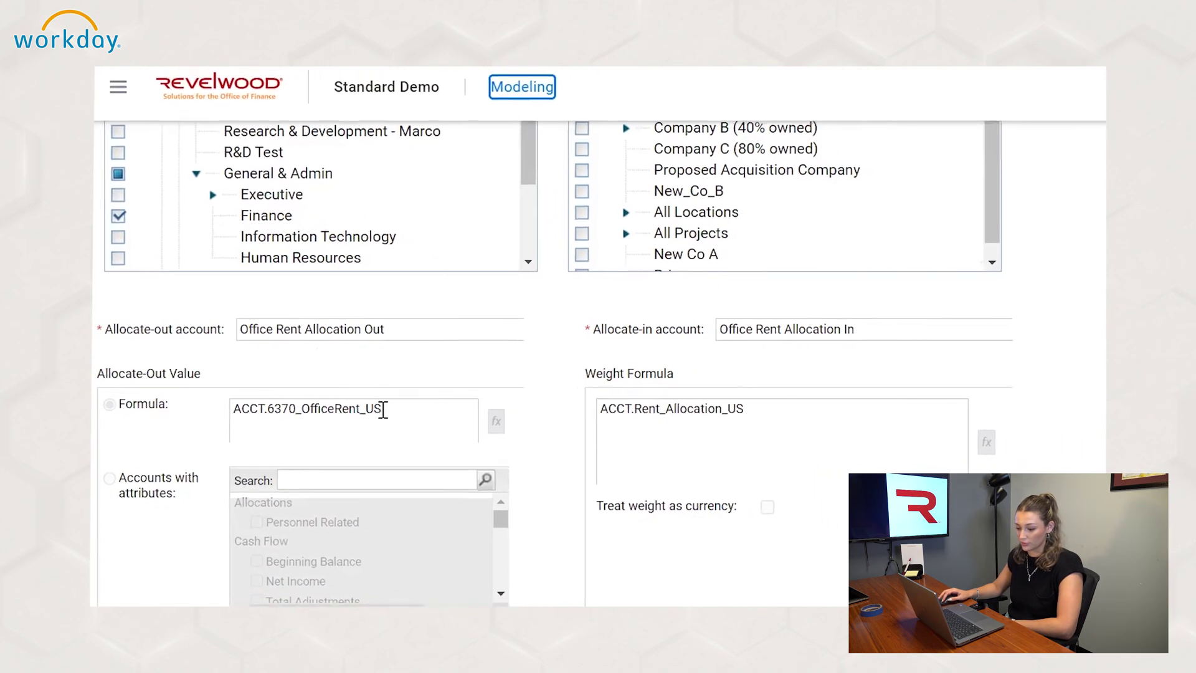
{"action": "scroll", "coordinate": [349, 399], "scroll_direction": "up", "scroll_amount": 1}
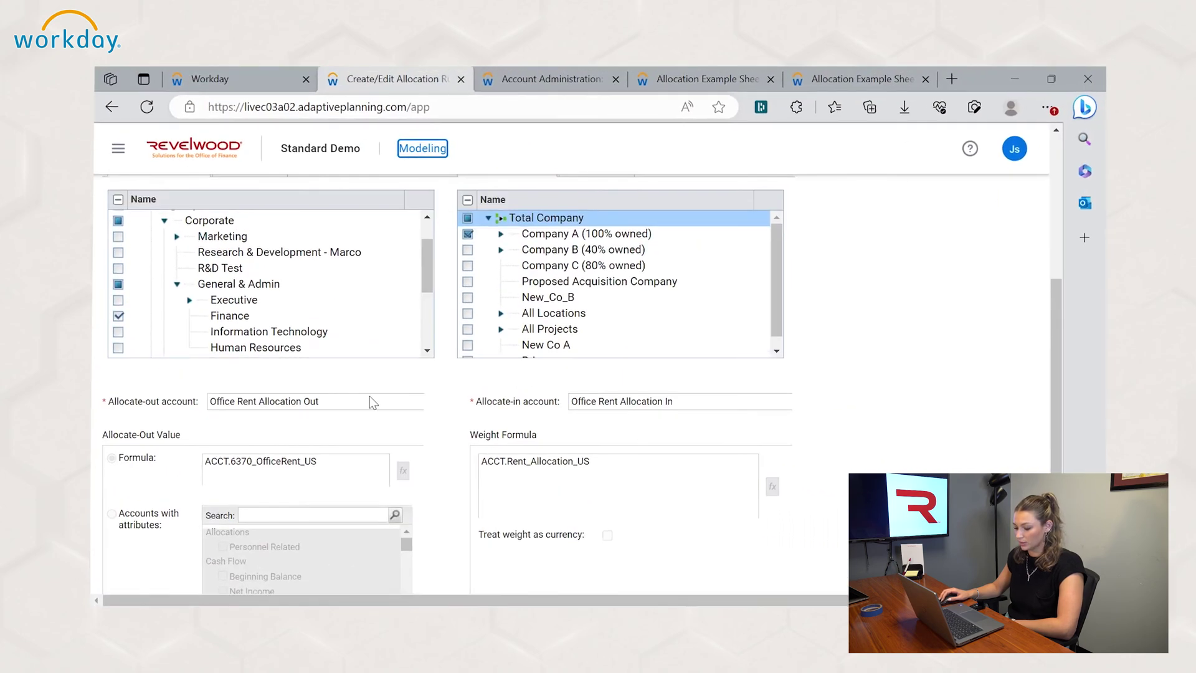
{"action": "scroll", "coordinate": [309, 412], "scroll_direction": "up", "scroll_amount": 5}
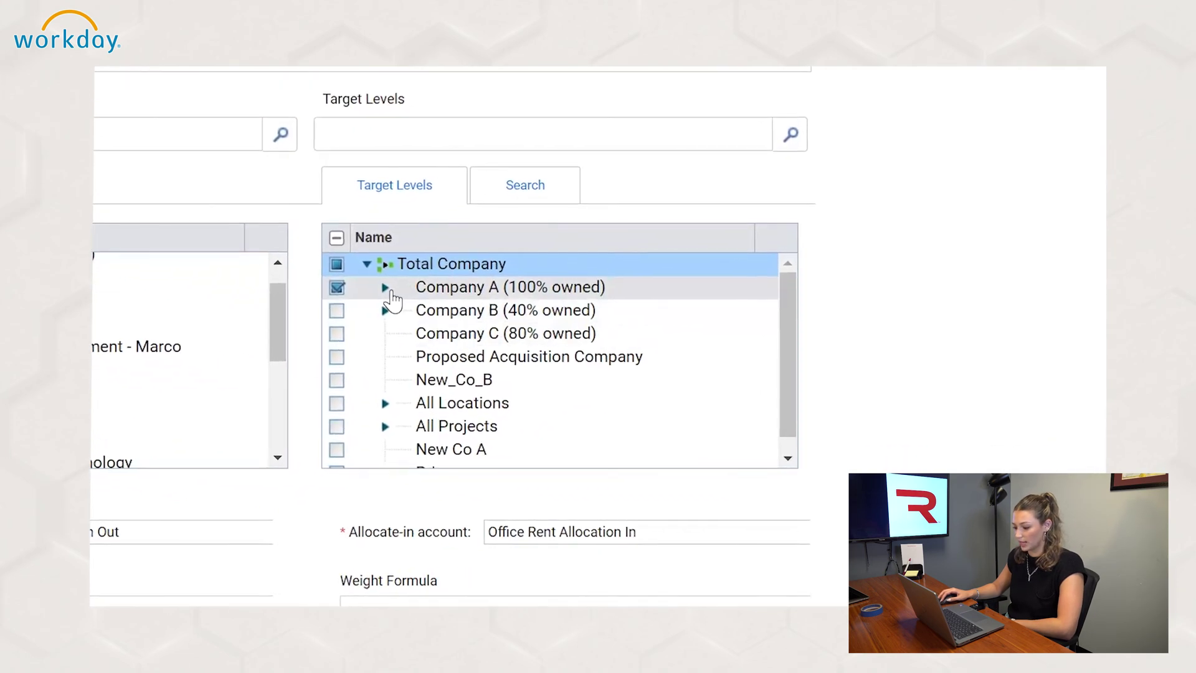
Expand Company A, Corporate and General & Admin in Target Levels to confirm every Corporate department is checked.
{"action": "left_click", "coordinate": [392, 292]}
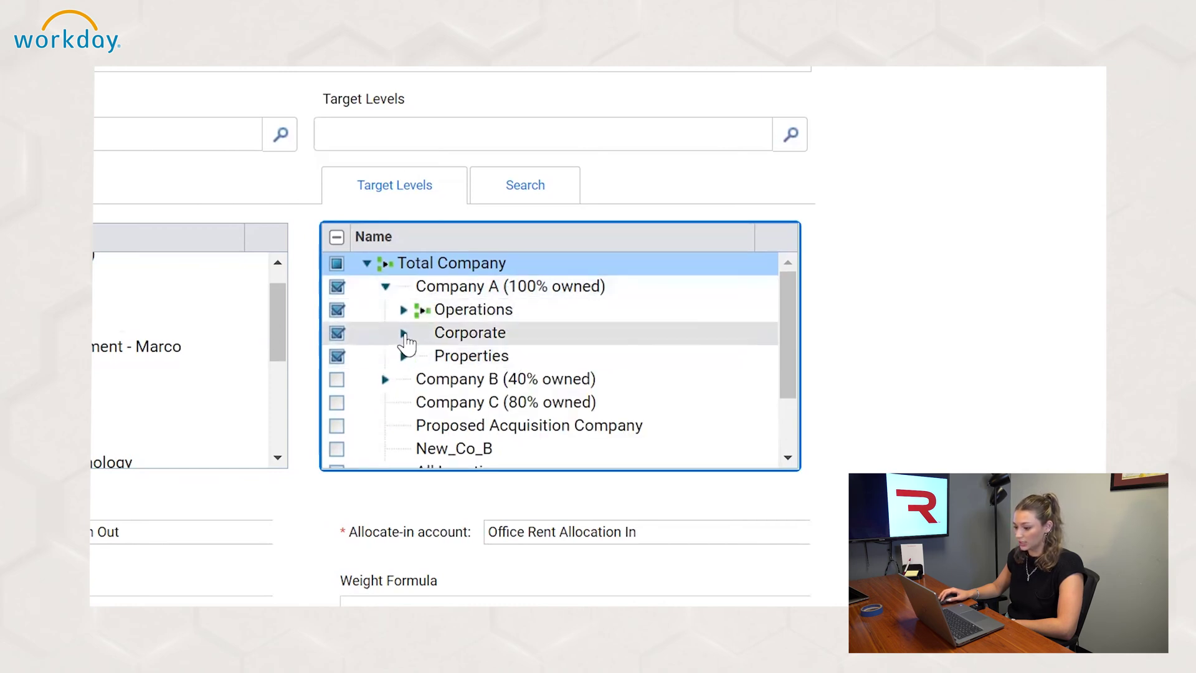
{"action": "left_click", "coordinate": [404, 333]}
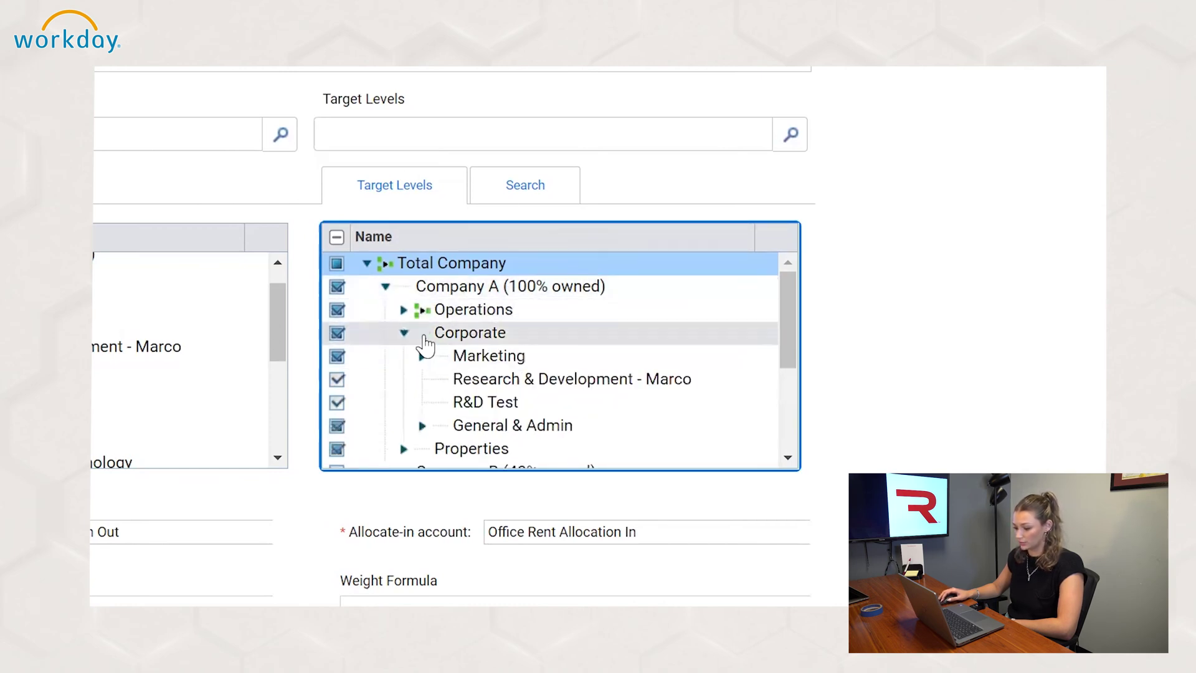
{"action": "scroll", "coordinate": [467, 330], "scroll_direction": "down", "scroll_amount": 1}
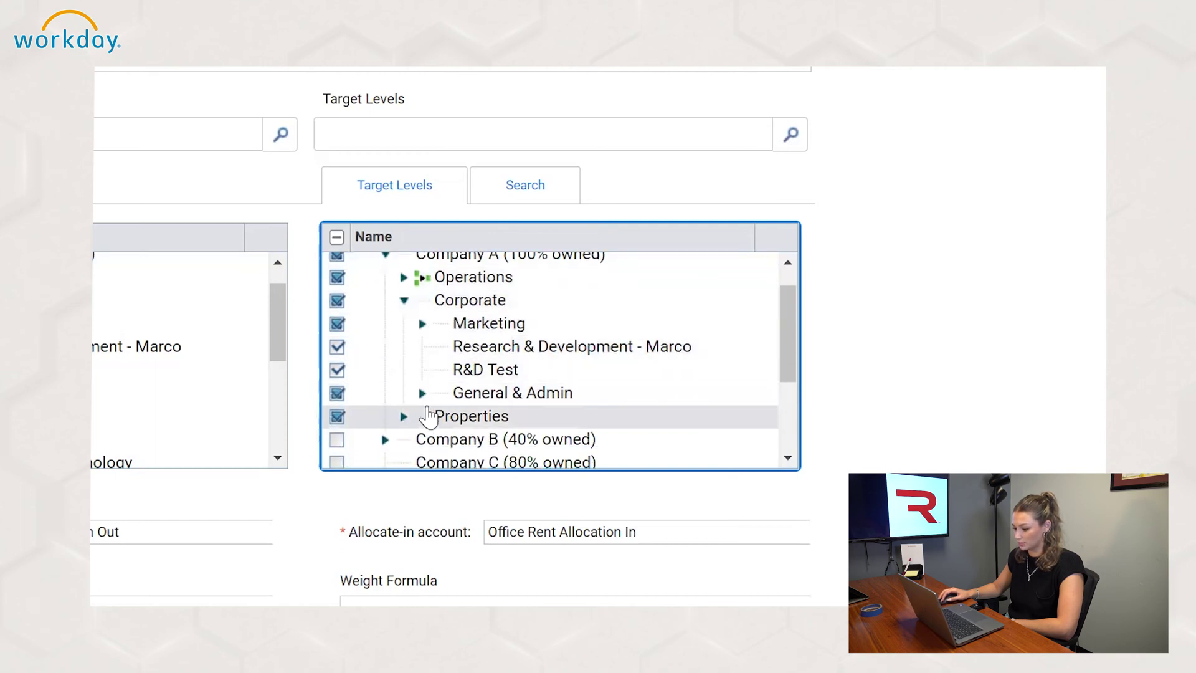
{"action": "left_click", "coordinate": [422, 393]}
{"action": "scroll", "coordinate": [533, 367], "scroll_direction": "down", "scroll_amount": 1}
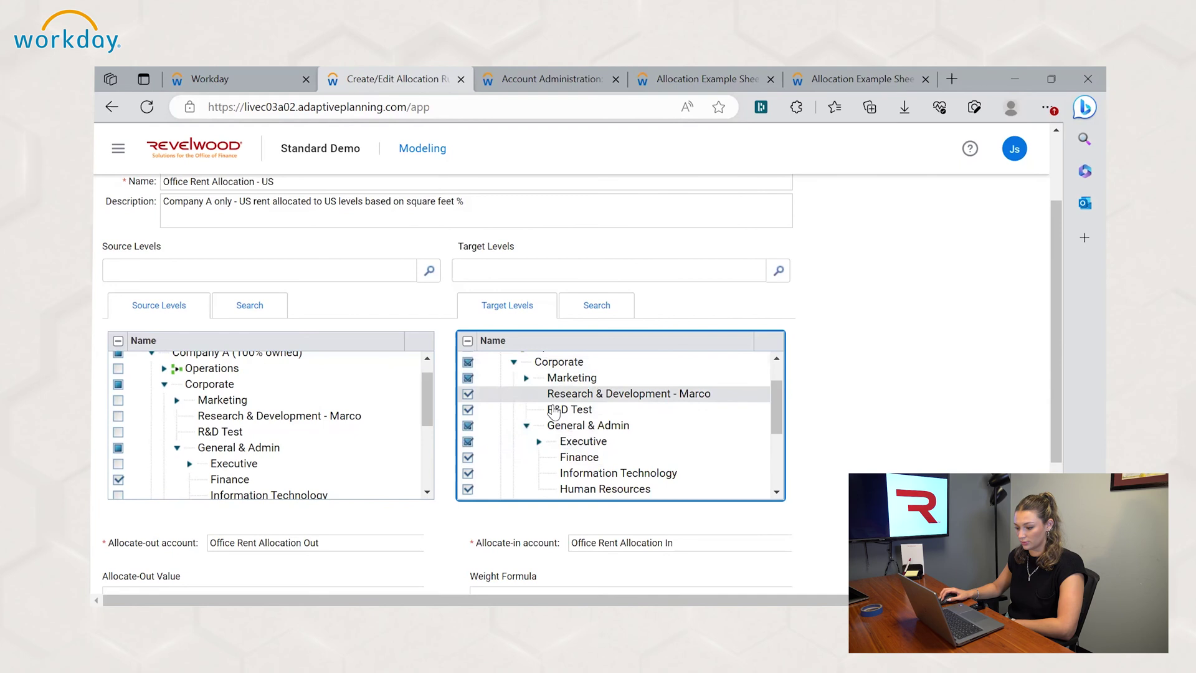
{"action": "scroll", "coordinate": [553, 412], "scroll_direction": "up", "scroll_amount": 1}
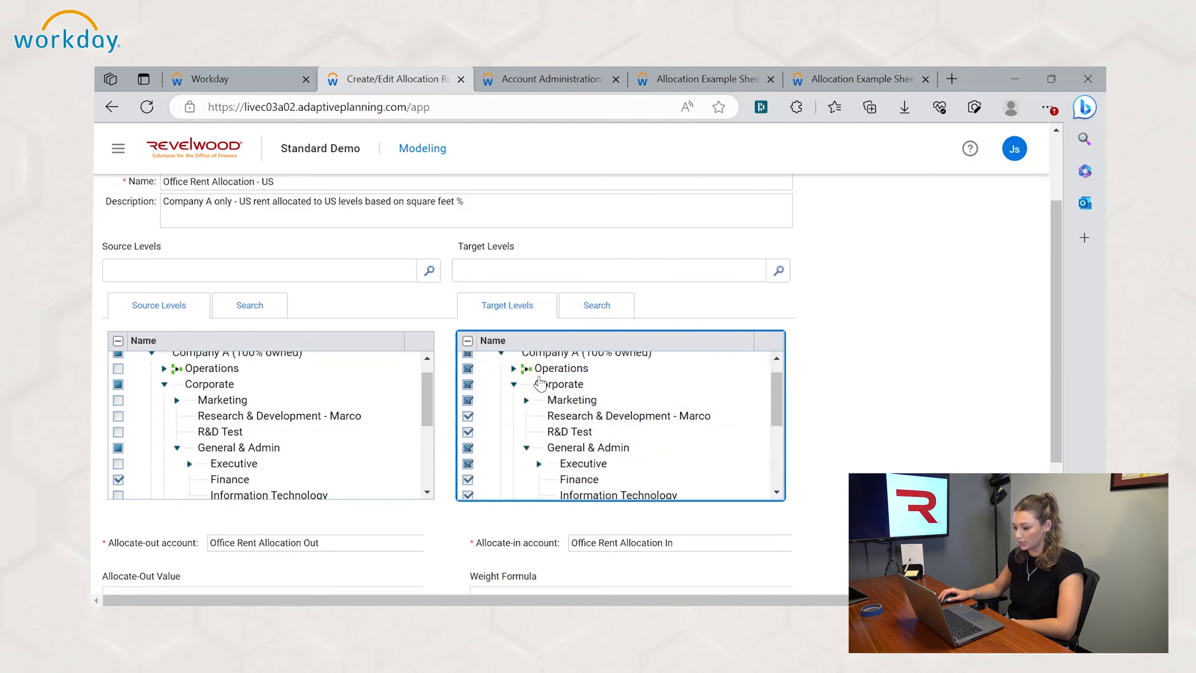
{"action": "scroll", "coordinate": [838, 342], "scroll_direction": "down", "scroll_amount": 3}
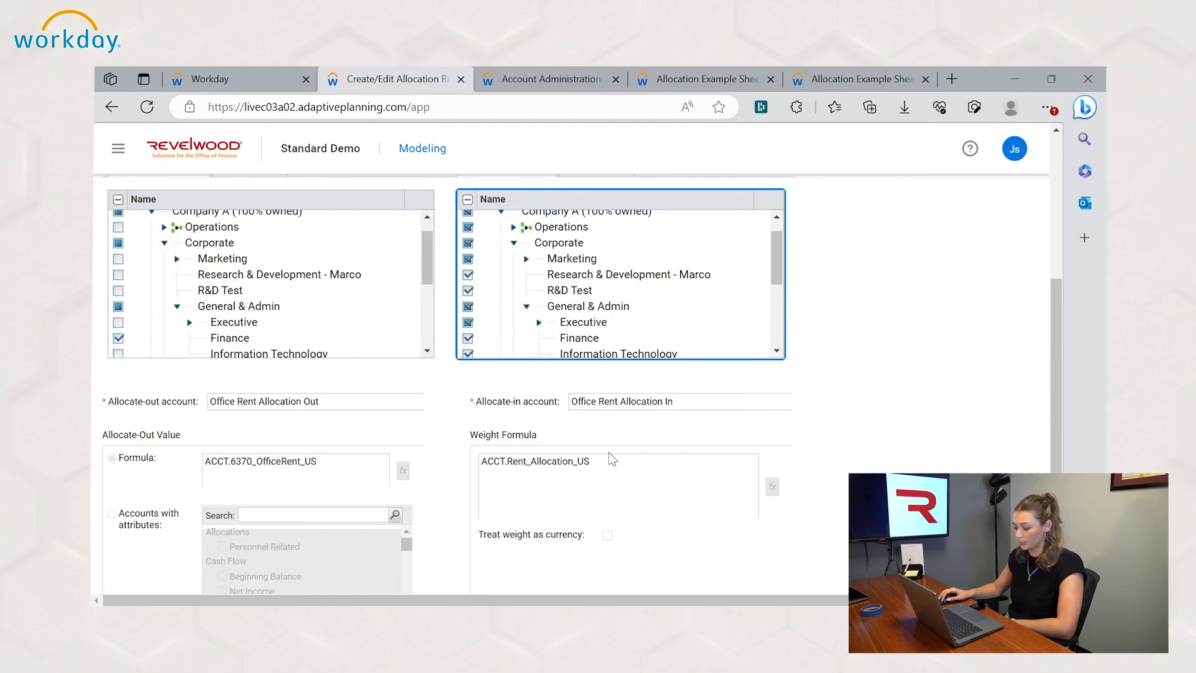
{"action": "scroll", "coordinate": [598, 453], "scroll_direction": "down", "scroll_amount": 2}
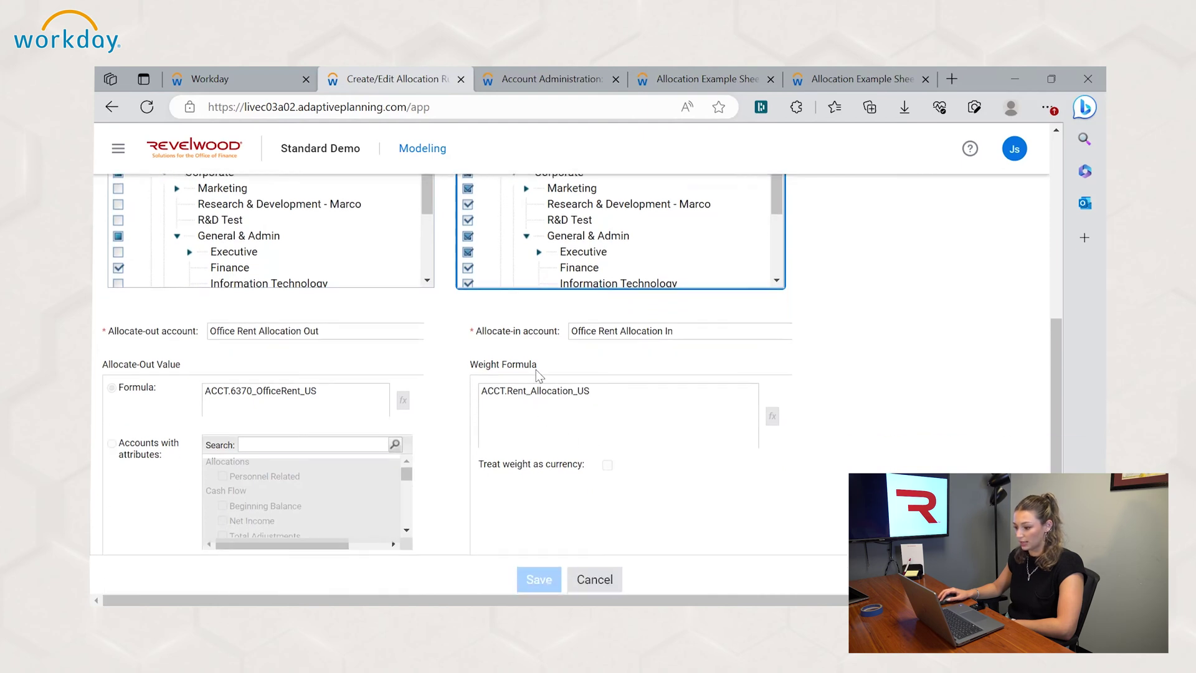
{"action": "left_click", "coordinate": [686, 81]}
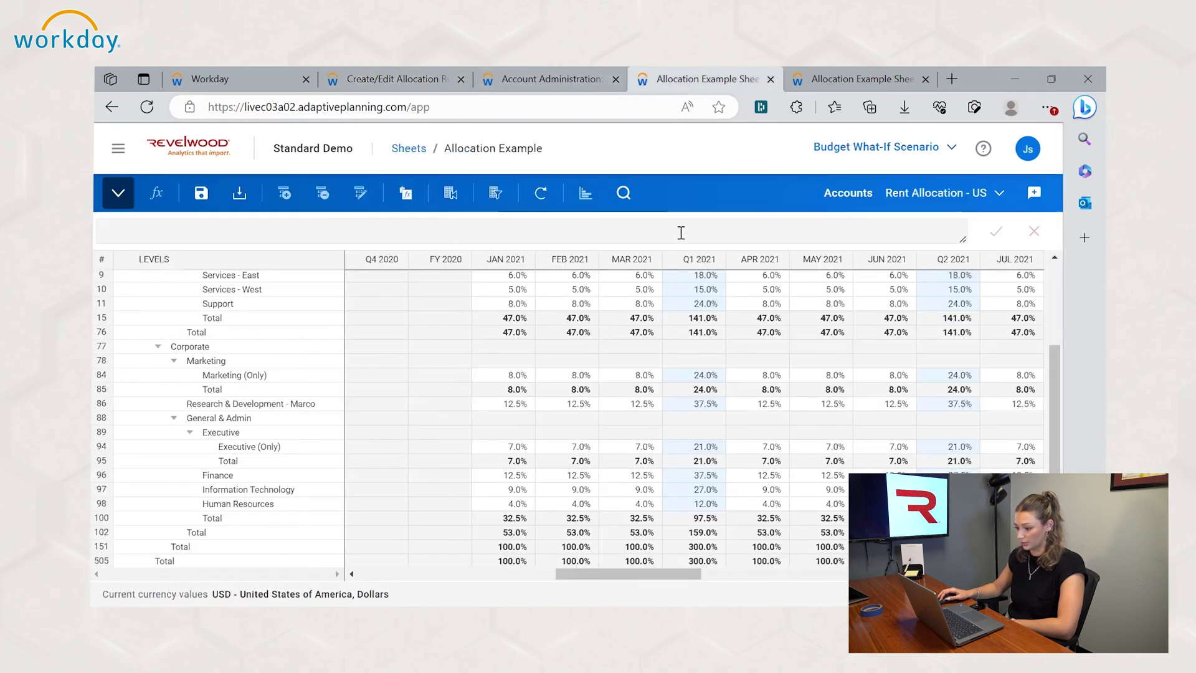
{"action": "left_click", "coordinate": [386, 79]}
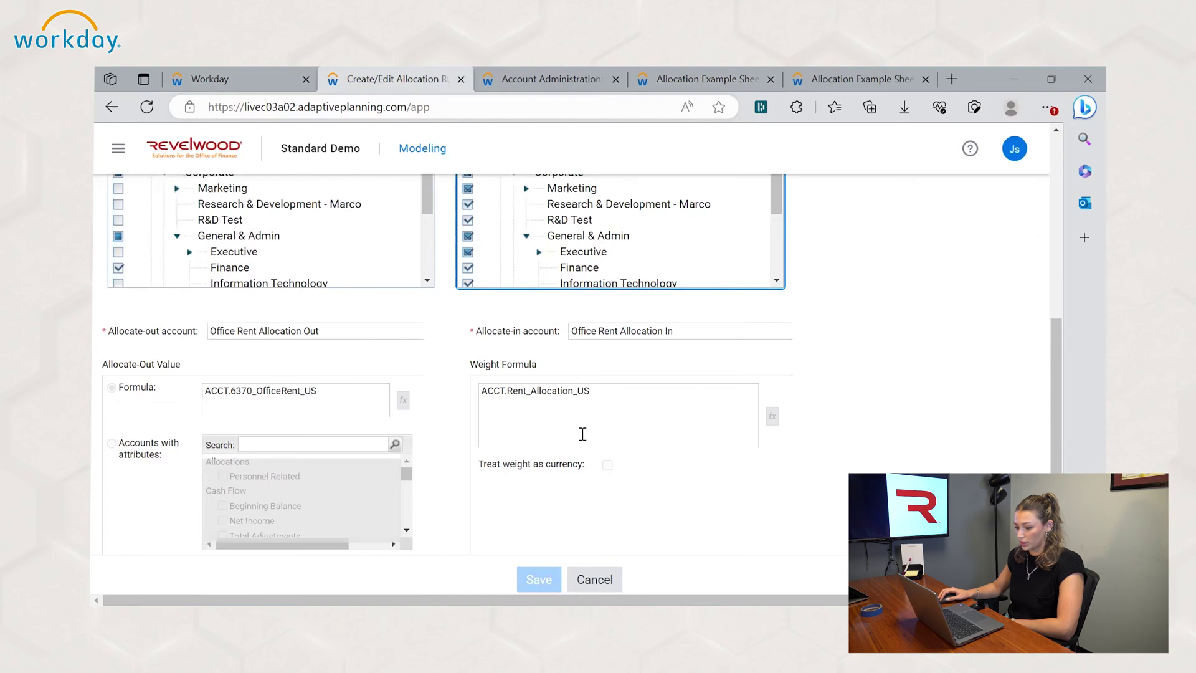
{"action": "scroll", "coordinate": [467, 373], "scroll_direction": "up", "scroll_amount": 5}
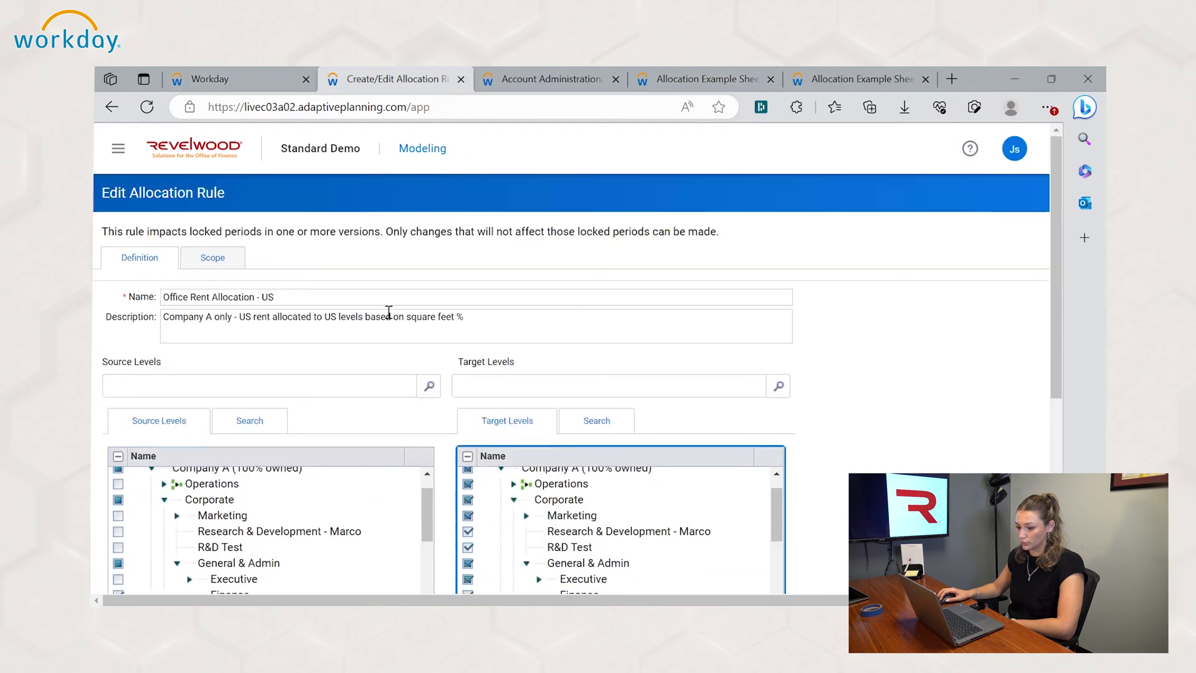
On the rule's Scope tab, check the versions and keep Actuals as the source actuals version.
{"action": "left_click", "coordinate": [223, 266]}
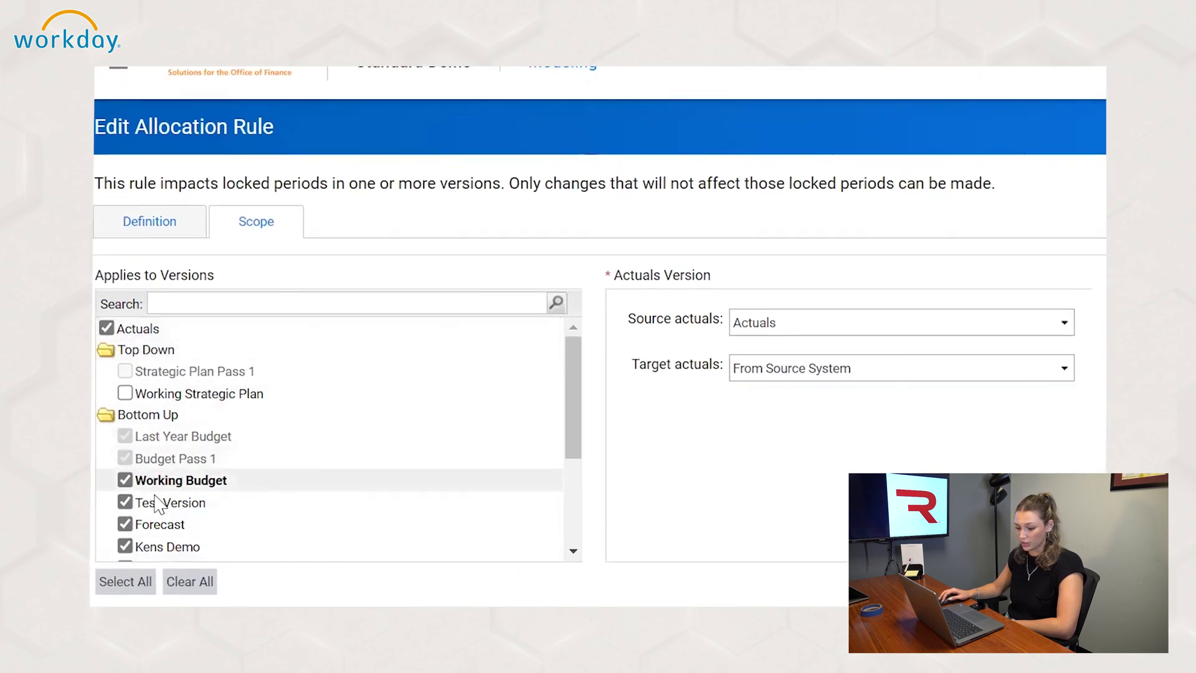
{"action": "scroll", "coordinate": [336, 499], "scroll_direction": "down", "scroll_amount": 1}
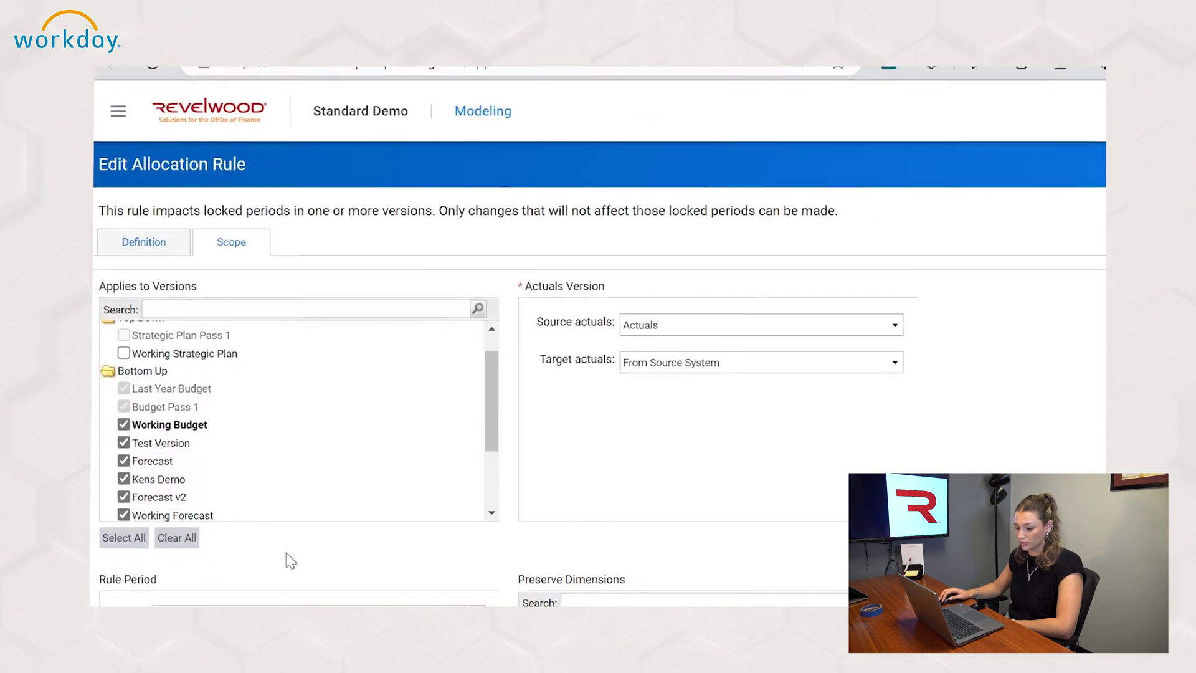
{"action": "scroll", "coordinate": [299, 585], "scroll_direction": "down", "scroll_amount": 2}
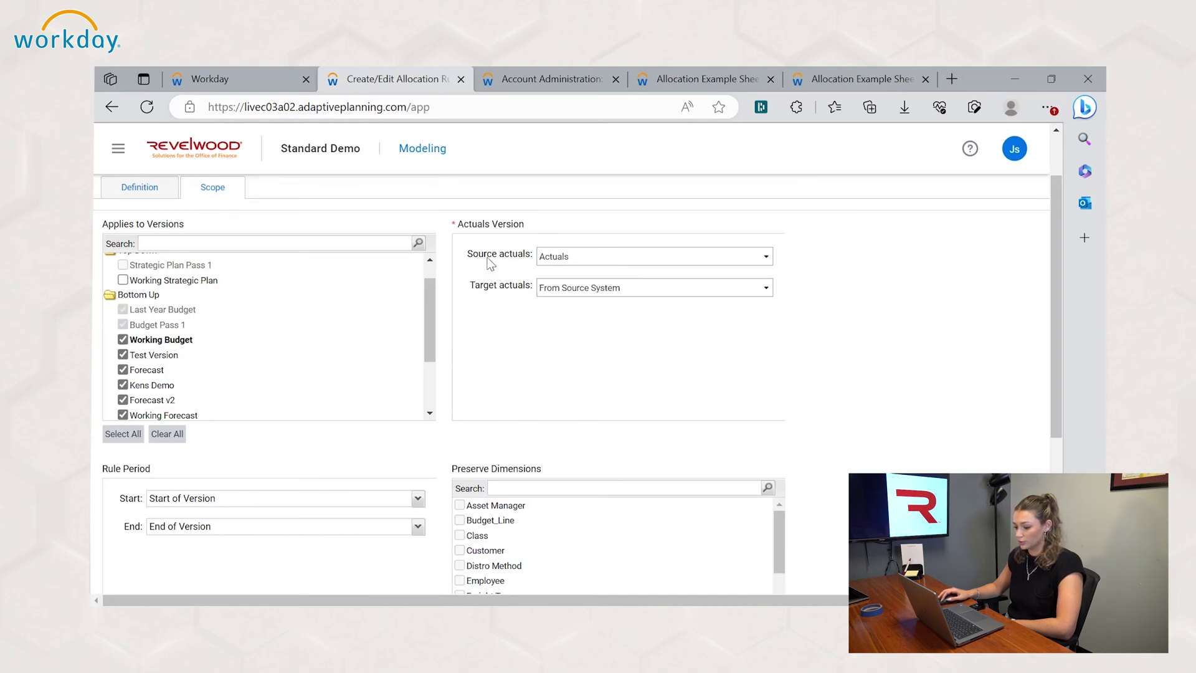
{"action": "left_click", "coordinate": [631, 262]}
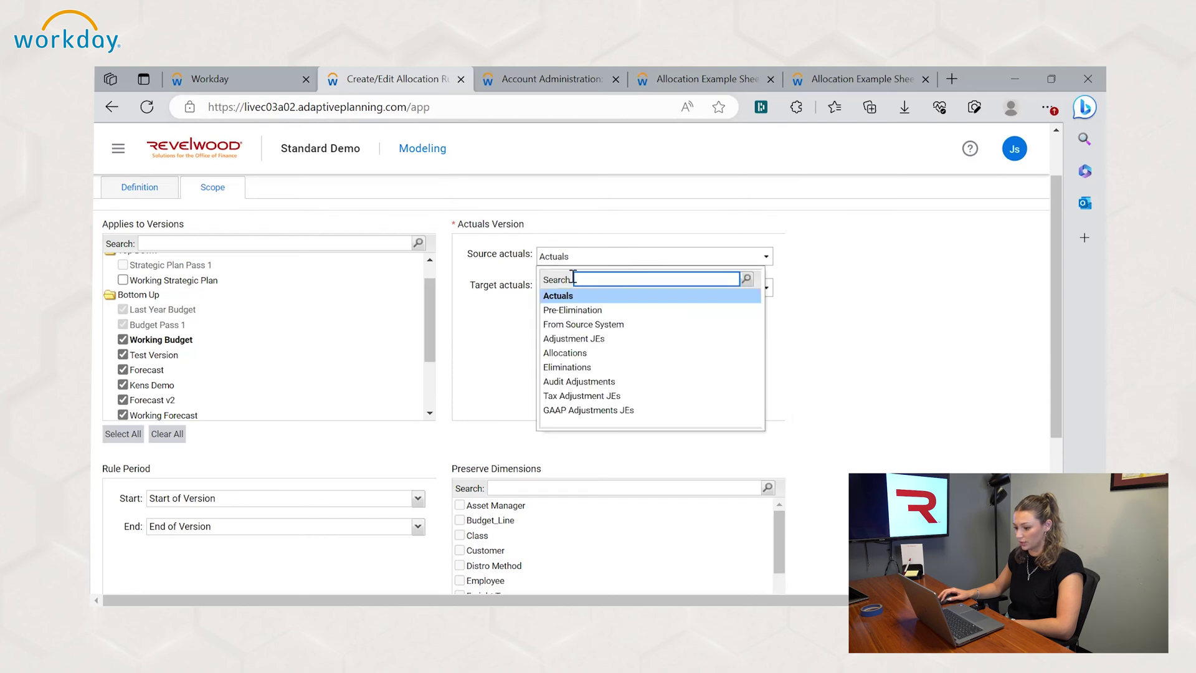
{"action": "left_click", "coordinate": [517, 313]}
{"action": "scroll", "coordinate": [584, 304], "scroll_direction": "up", "scroll_amount": 1}
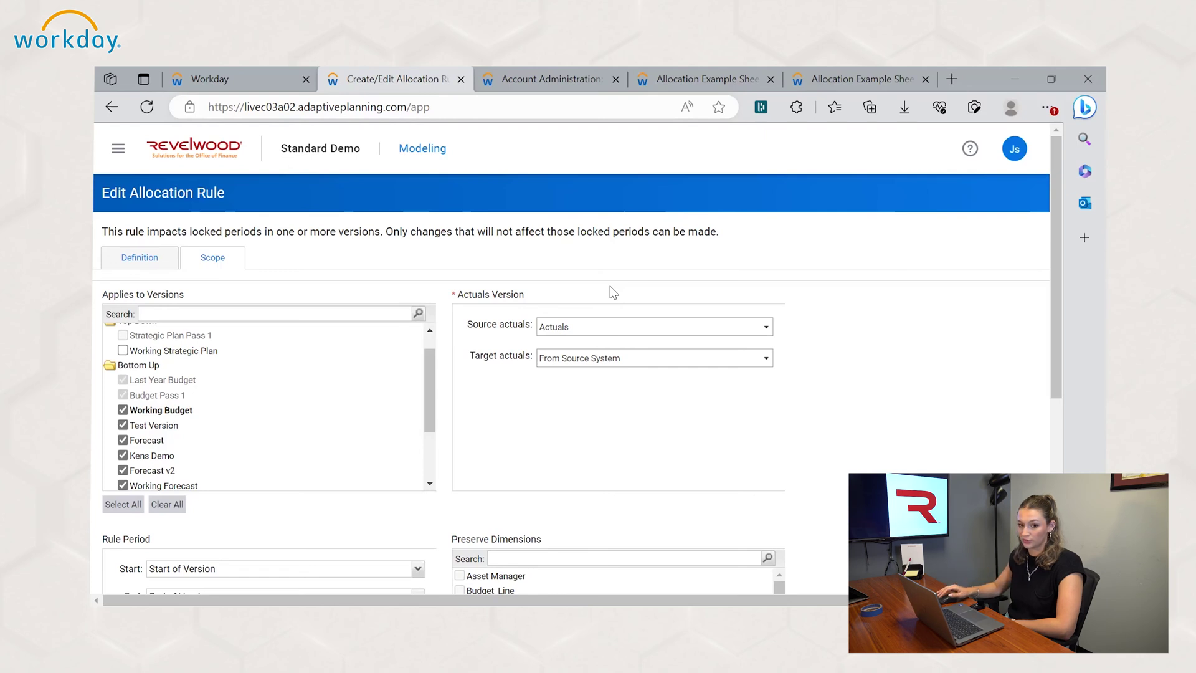
Review the Rule Period and Preserve Dimensions settings, then go to the other Allocation Example sheet.
{"action": "scroll", "coordinate": [623, 384], "scroll_direction": "down", "scroll_amount": 1}
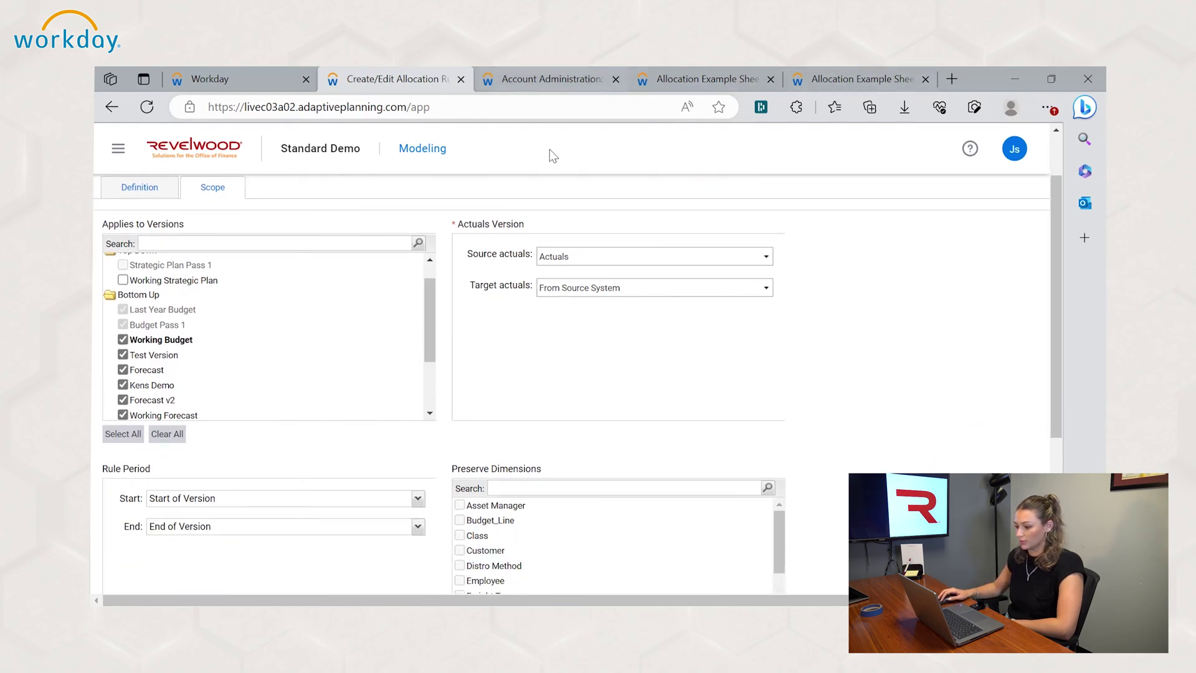
{"action": "scroll", "coordinate": [529, 347], "scroll_direction": "down", "scroll_amount": 3}
{"action": "scroll", "coordinate": [528, 349], "scroll_direction": "down", "scroll_amount": 1}
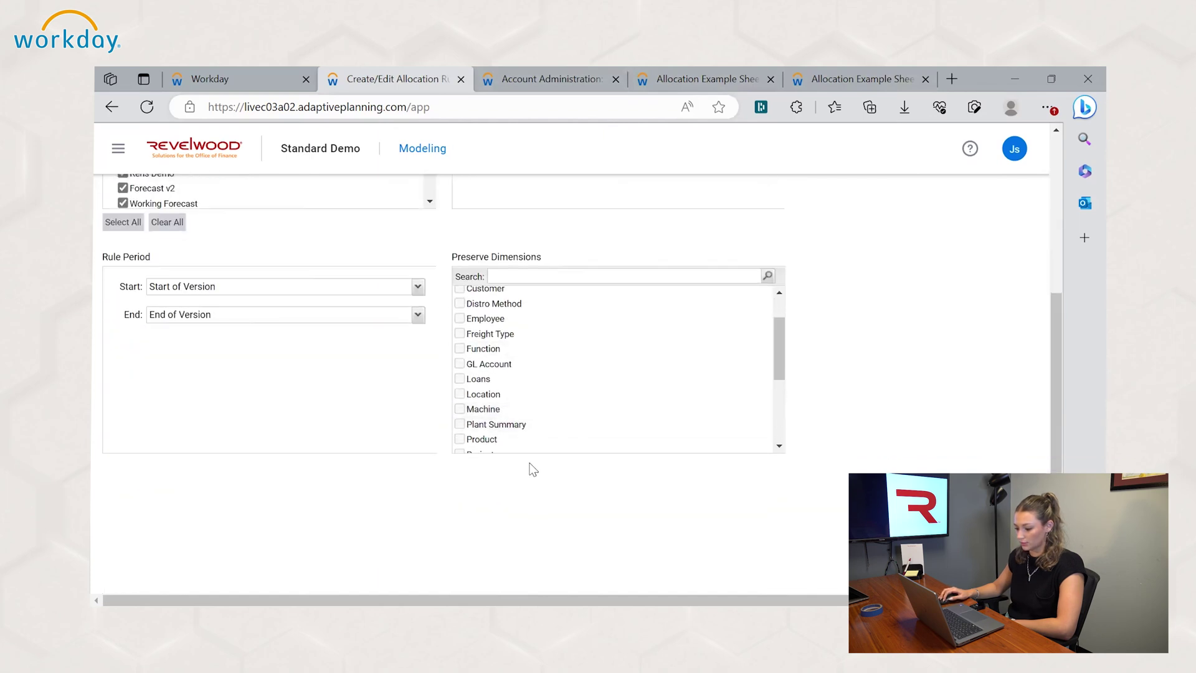
{"action": "scroll", "coordinate": [530, 474], "scroll_direction": "down", "scroll_amount": 1}
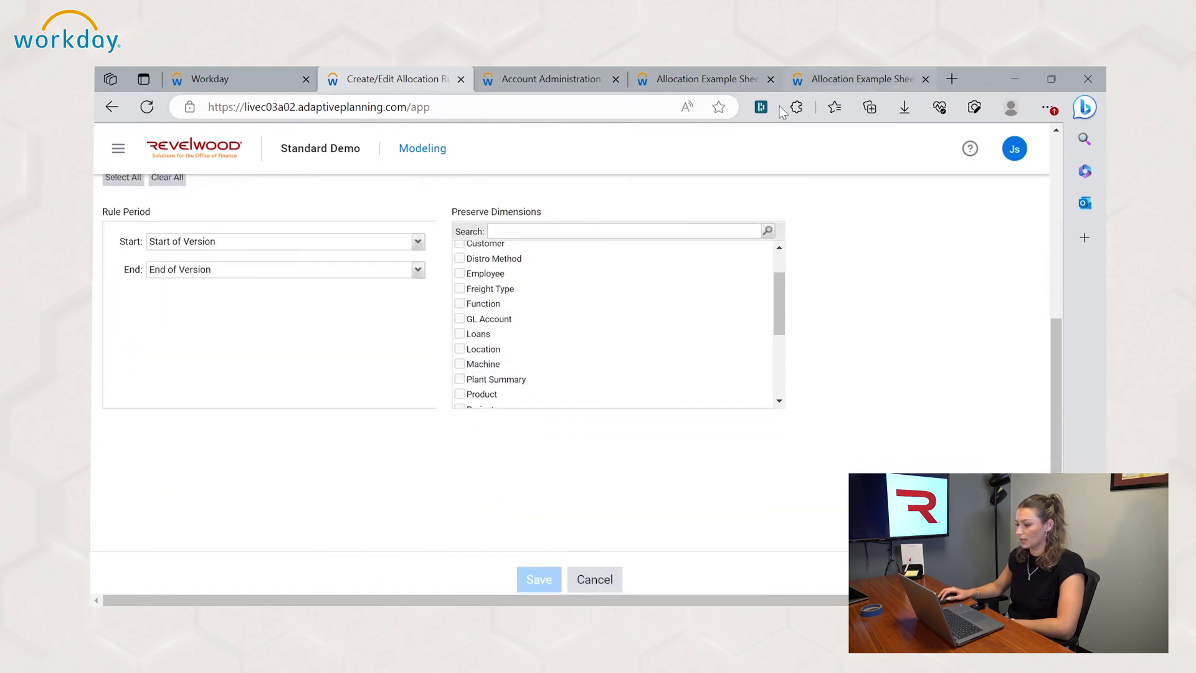
{"action": "left_click", "coordinate": [870, 69]}
Change the sheet level via Total Company > Company A > Operations > United States to Sales - North.
{"action": "left_click", "coordinate": [430, 542]}
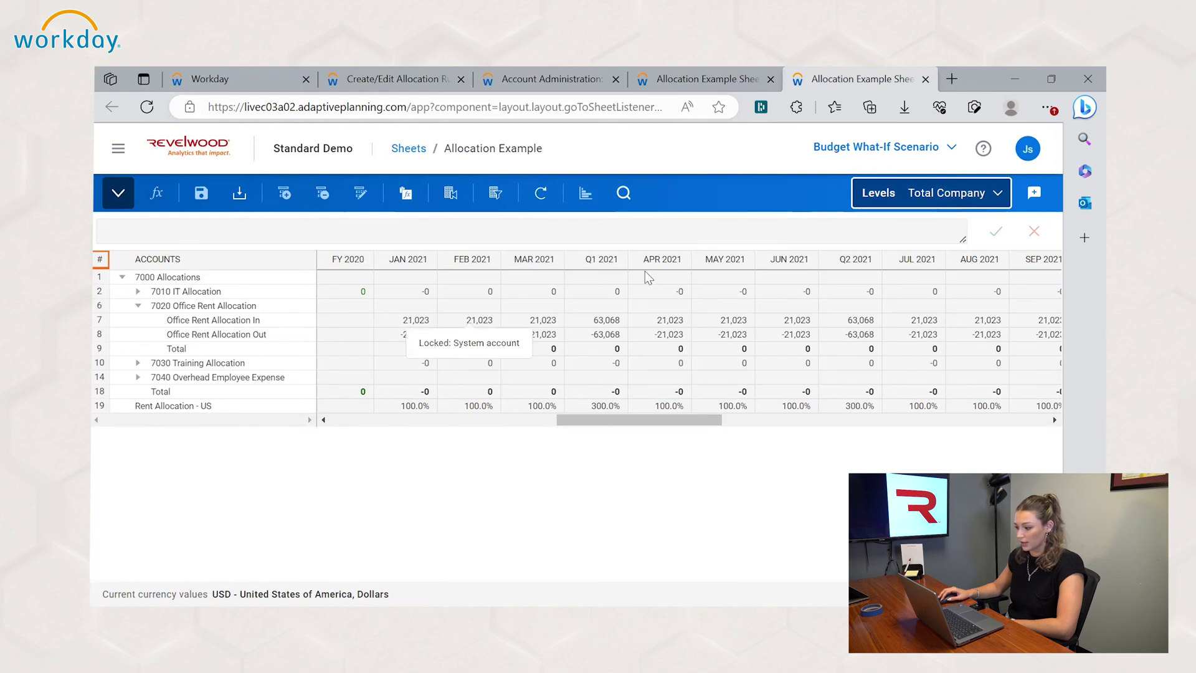
{"action": "left_click", "coordinate": [995, 198]}
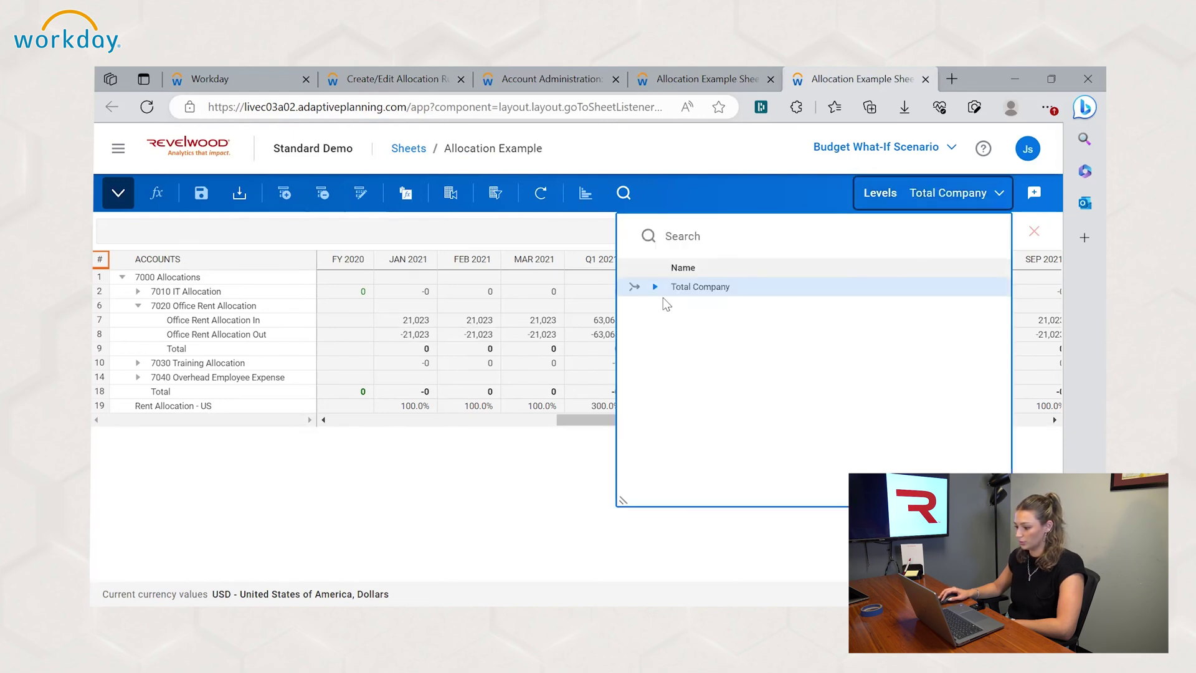
{"action": "left_click", "coordinate": [655, 288]}
{"action": "left_click", "coordinate": [674, 305]}
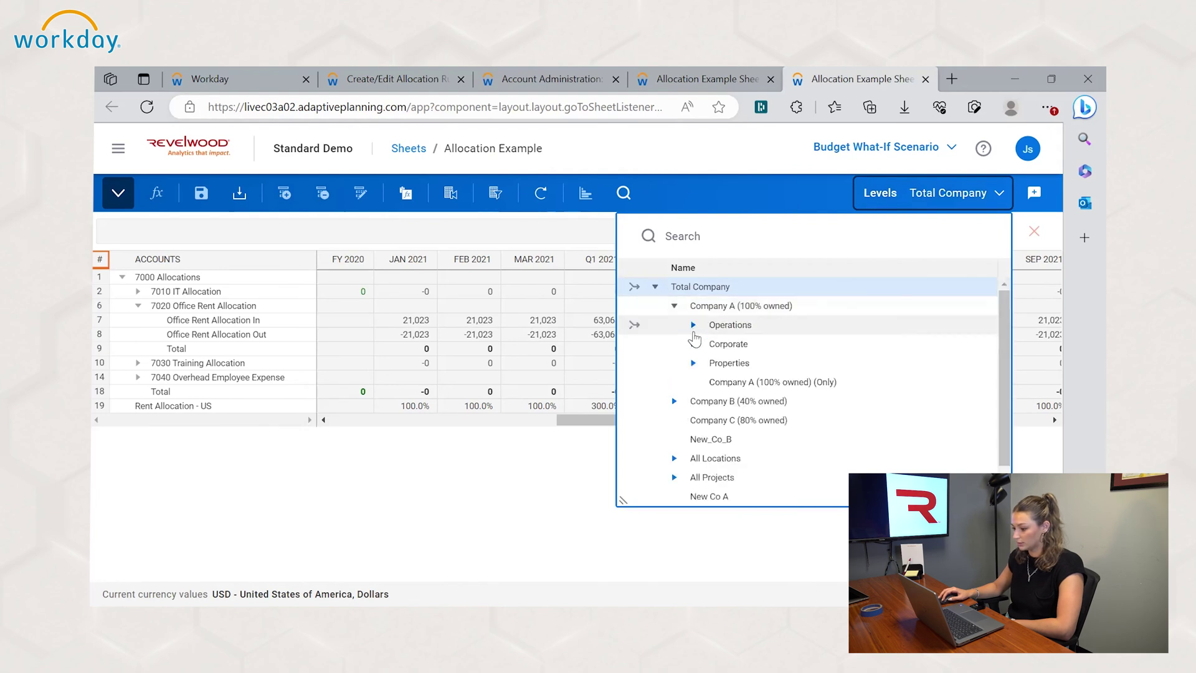
{"action": "left_click", "coordinate": [694, 326]}
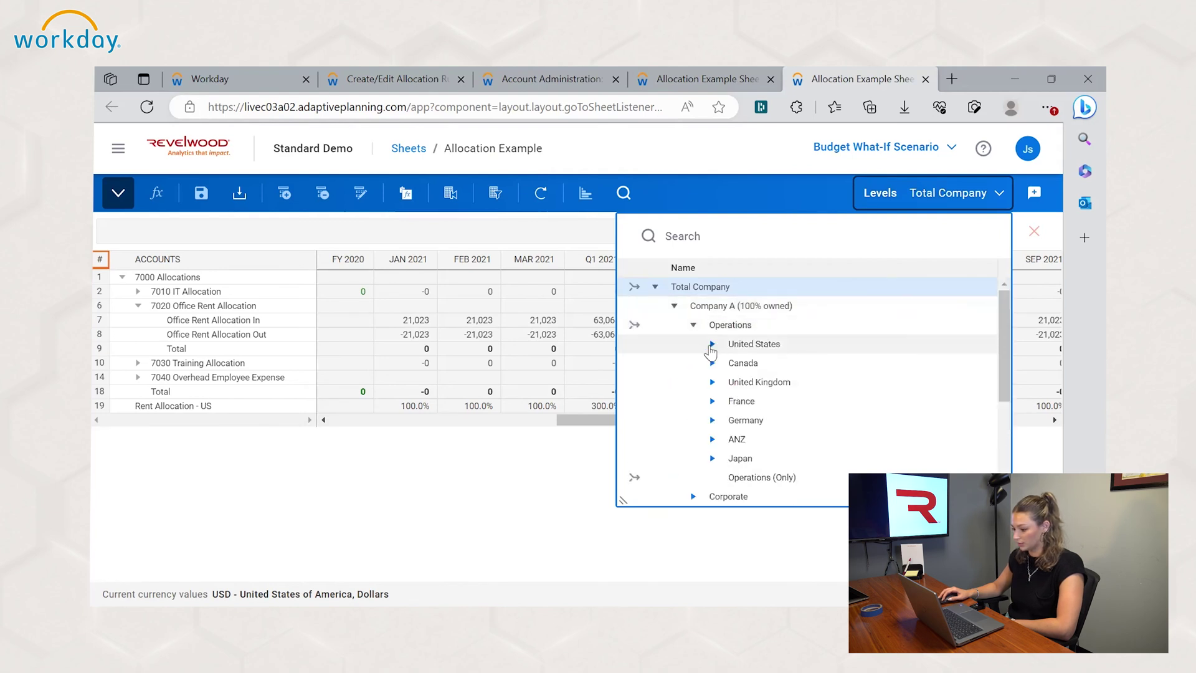
{"action": "left_click", "coordinate": [712, 345]}
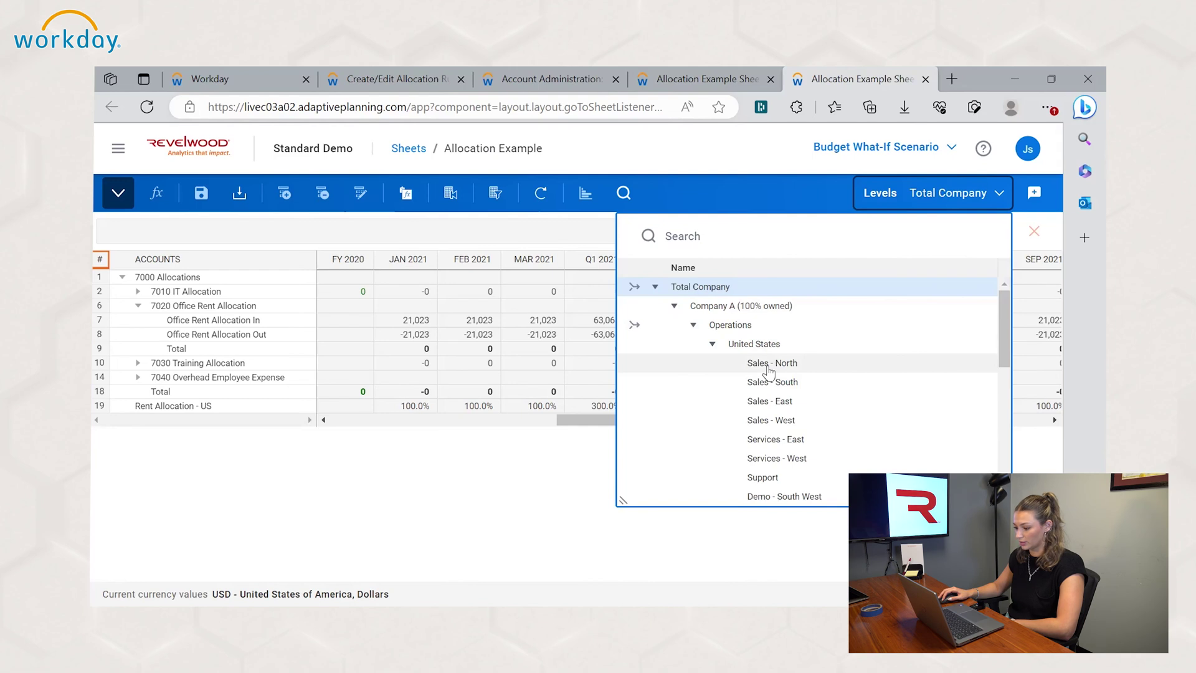
{"action": "left_click", "coordinate": [764, 364]}
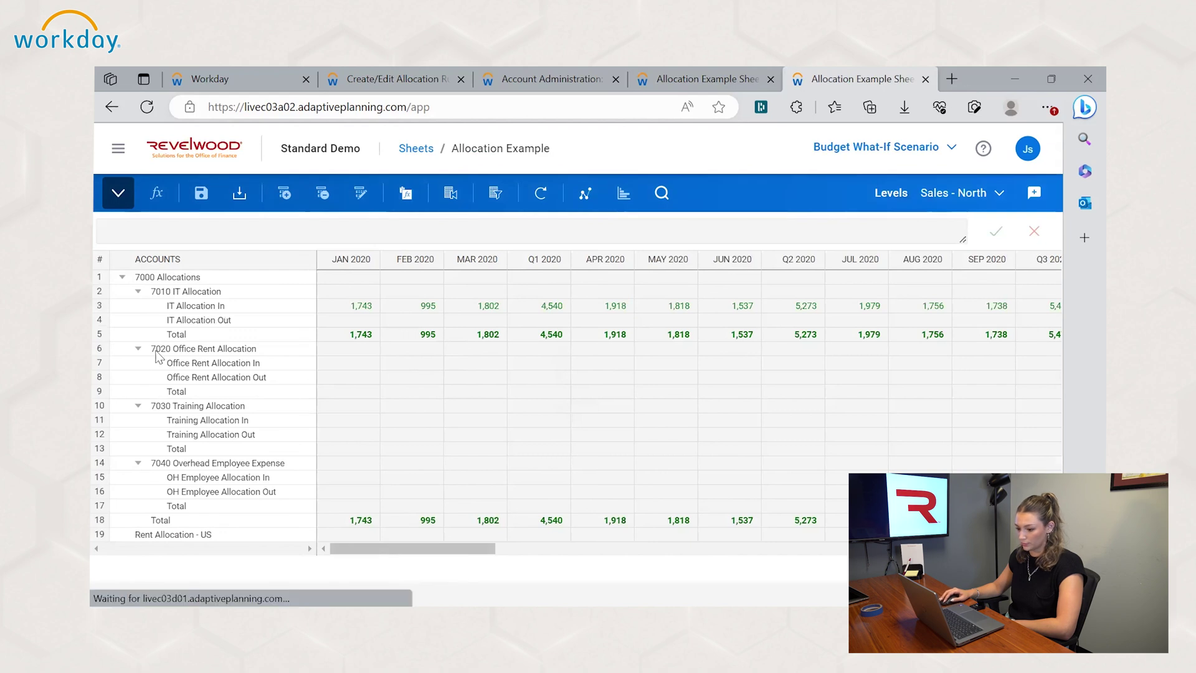
Collapse 7010 IT Allocation and scroll to 2021 to confirm 810 monthly office rent allocated to Sales - North.
{"action": "left_click", "coordinate": [138, 293]}
{"action": "left_click_drag", "start_coordinate": [372, 504], "coordinate": [587, 503]}
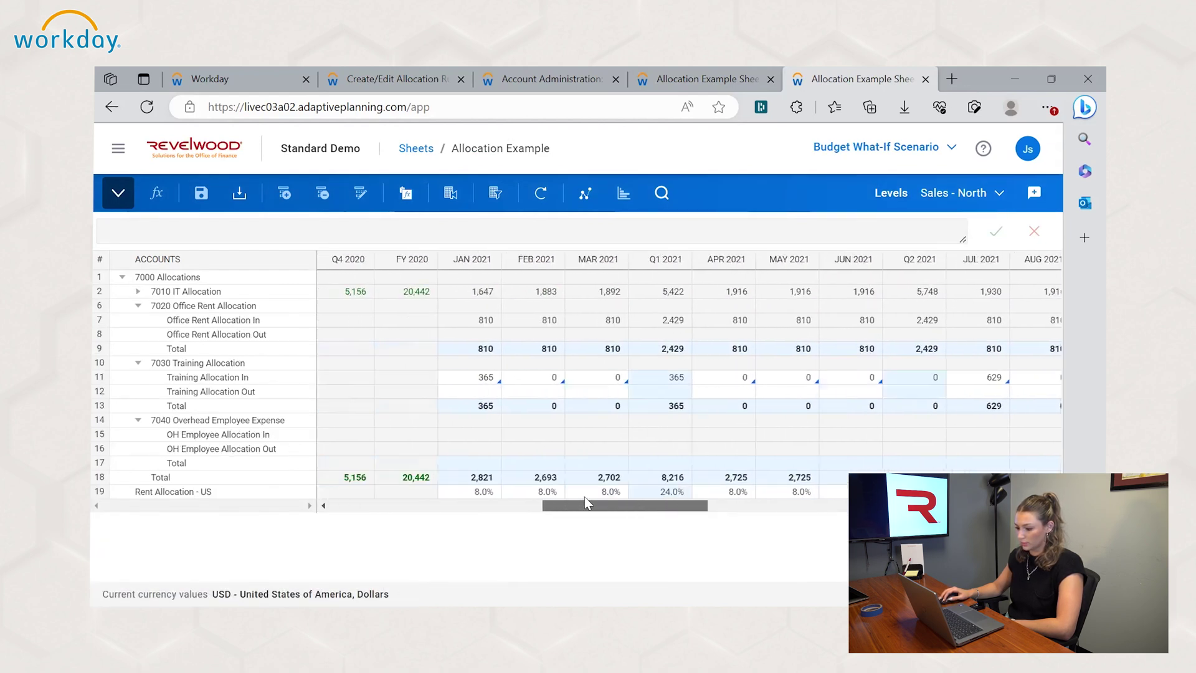